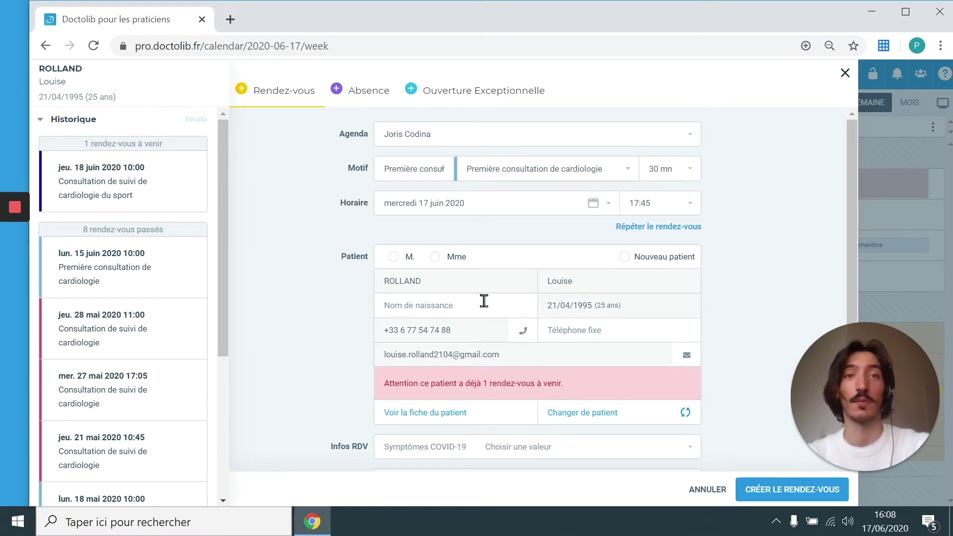
# Add the note 'Patiente malvoyante.' and create the 17:45 first cardiology consultation on 17 June.
pyautogui.scroll(-3, 484, 301)
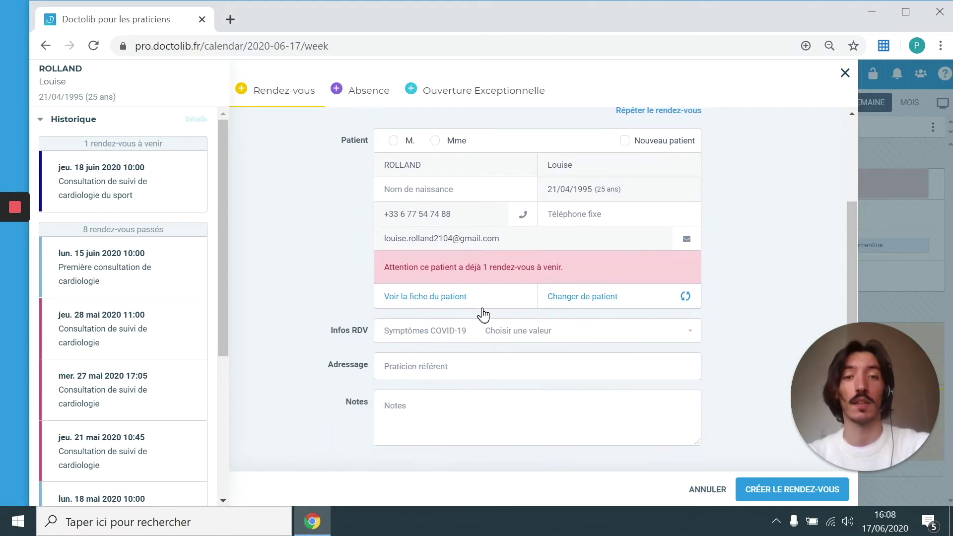
pyautogui.write('Patiente malvoyante.')
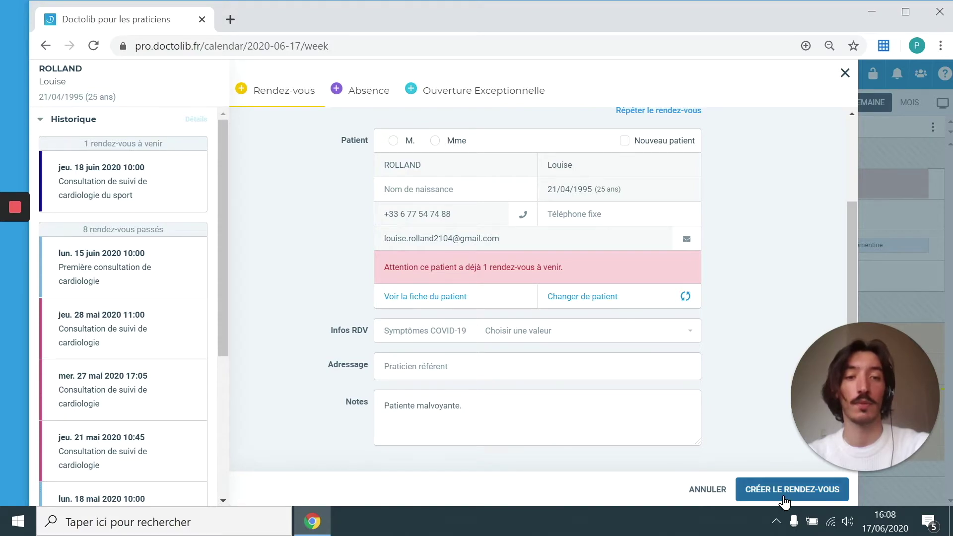
pyautogui.click(783, 499)
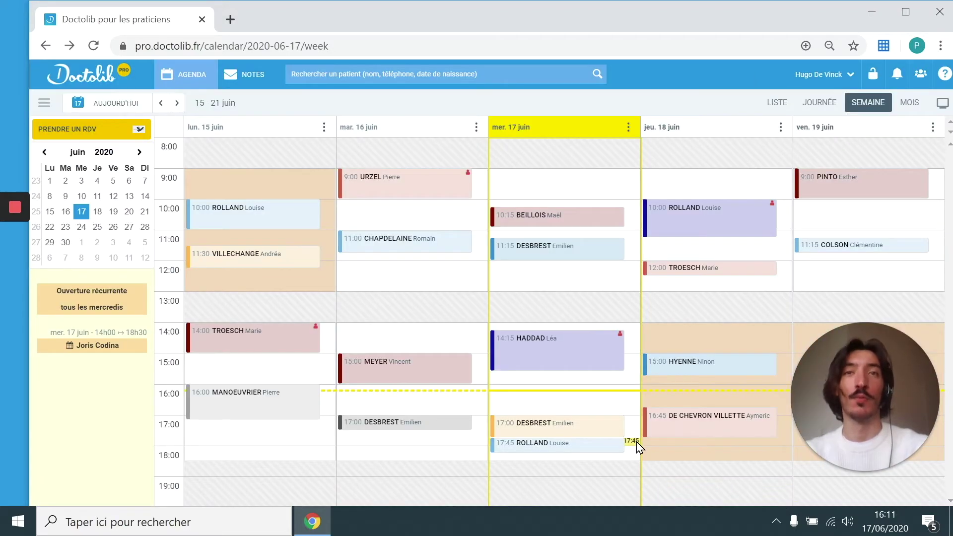
# Look up the patient and book an echocardiography in Wednesday 17 June's 16:15 slot.
pyautogui.click(446, 78)
pyautogui.write('ROLLAND 21/04/1995')
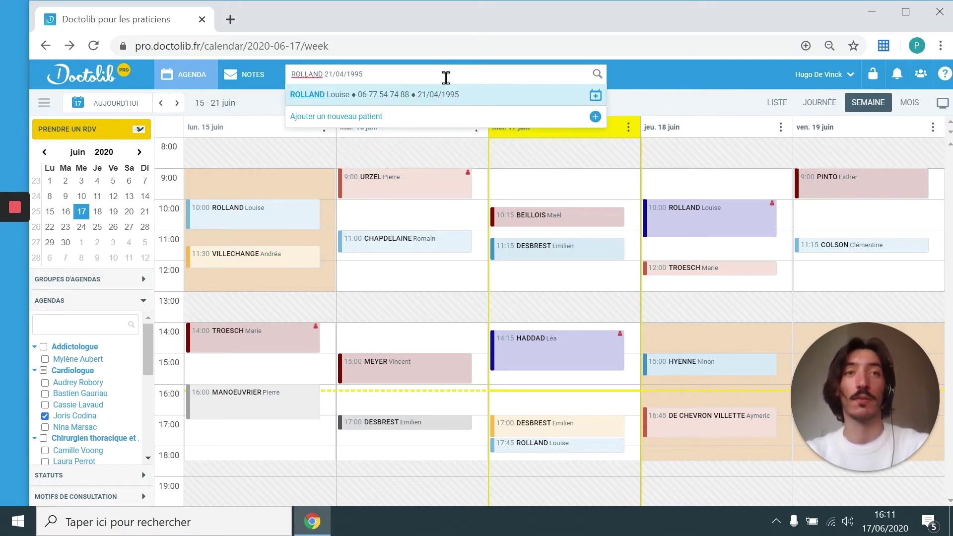
pyautogui.click(595, 95)
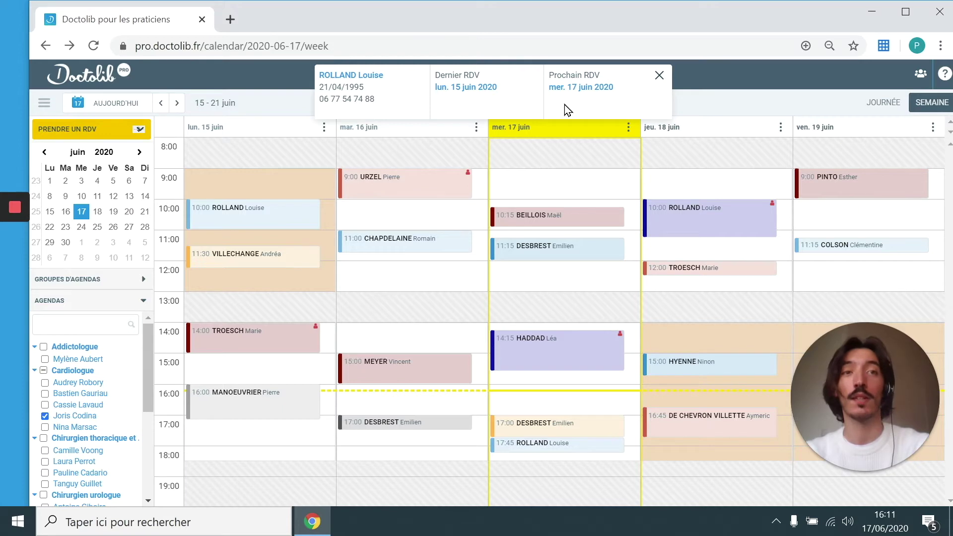
pyautogui.click(109, 131)
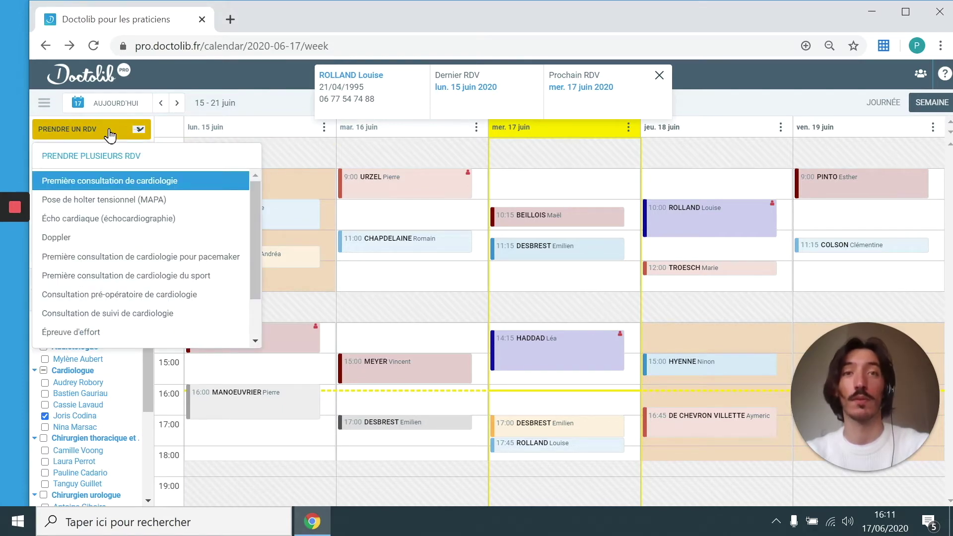
pyautogui.click(154, 223)
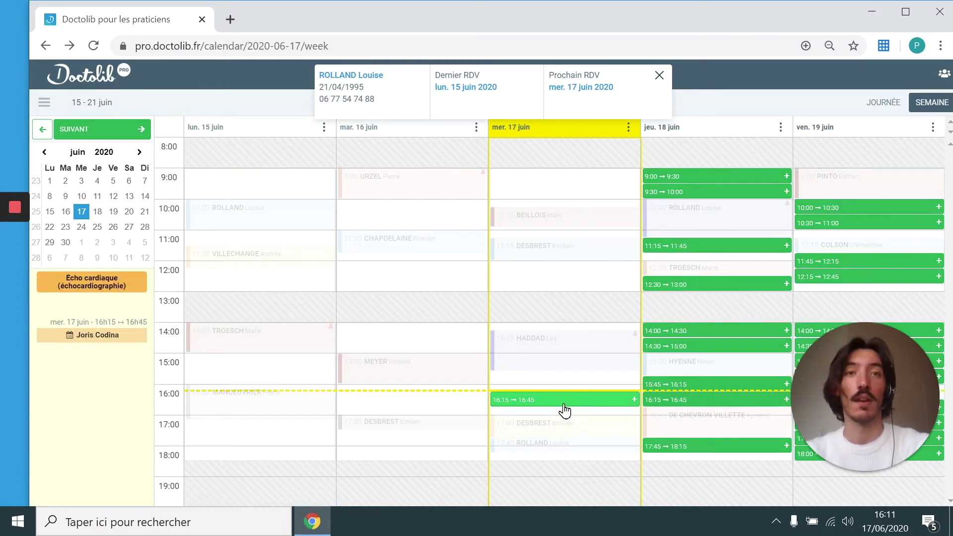
pyautogui.click(565, 411)
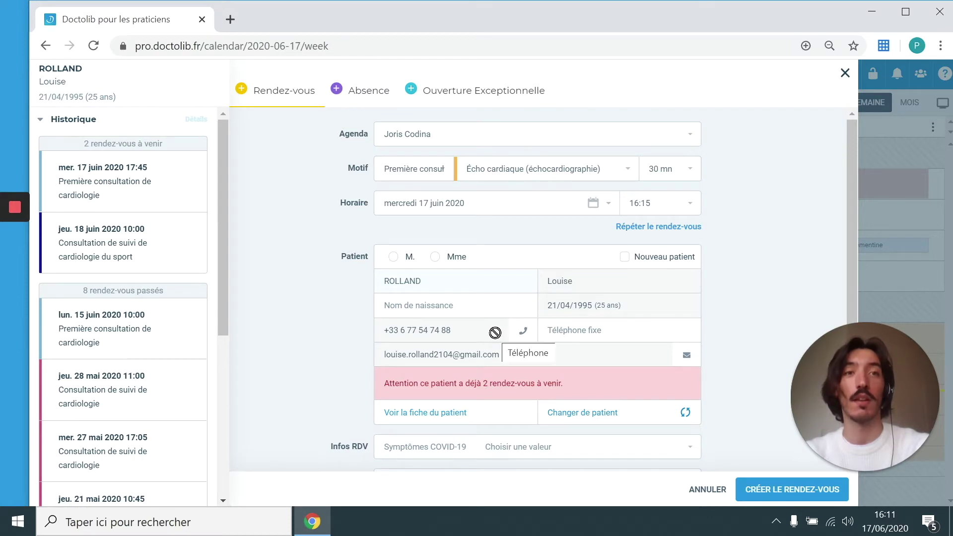
pyautogui.scroll(-3, 496, 332)
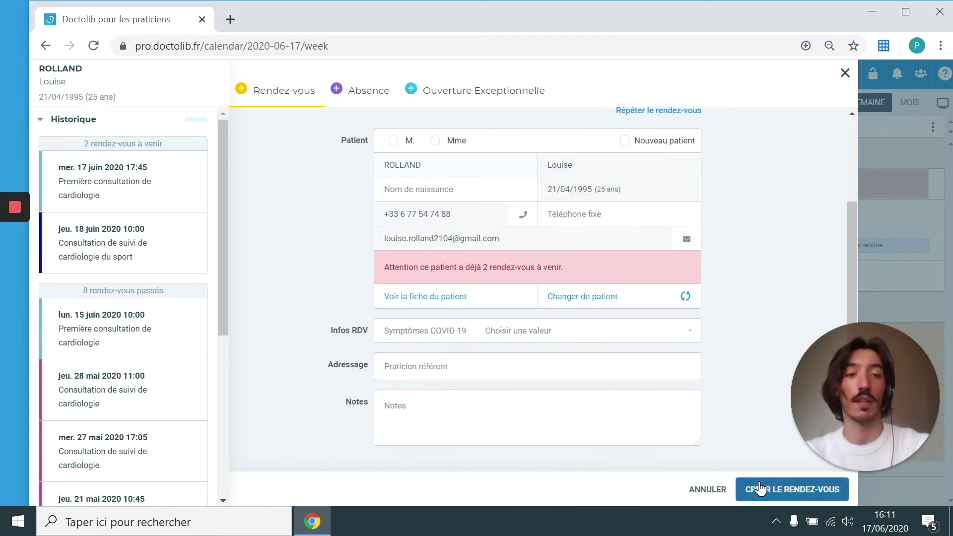
pyautogui.click(762, 490)
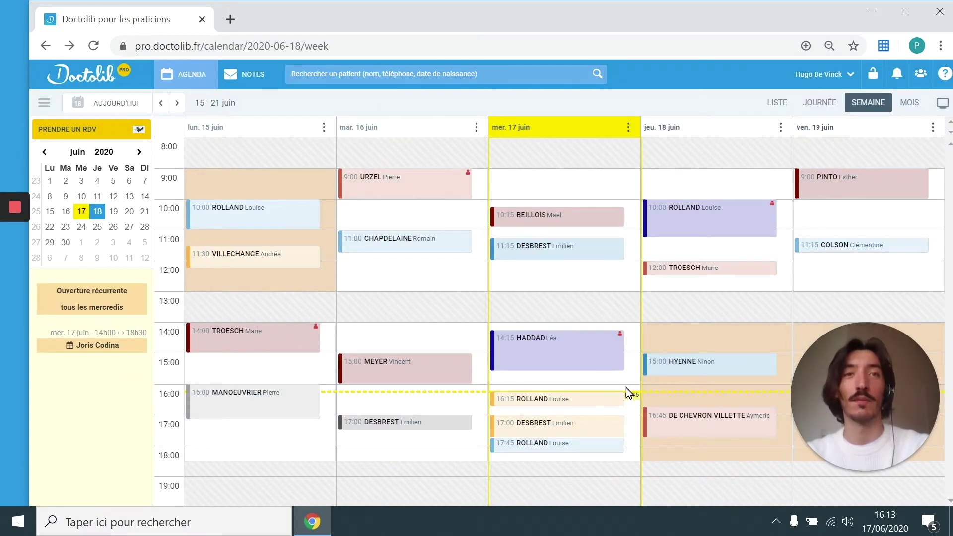
# Set up an Écho cardiaque appointment series on Thursday 18 June at 9:00 and 11:15.
pyautogui.click(120, 134)
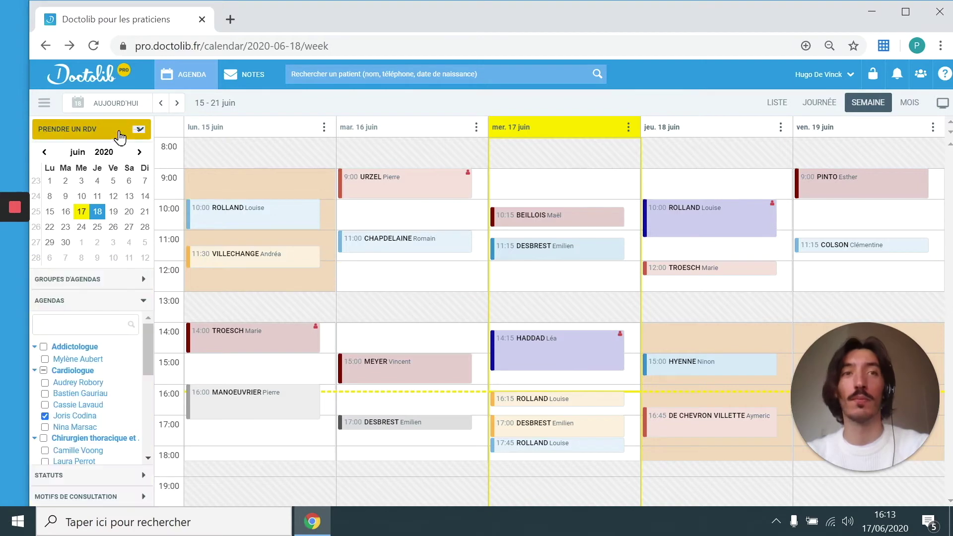
pyautogui.click(163, 168)
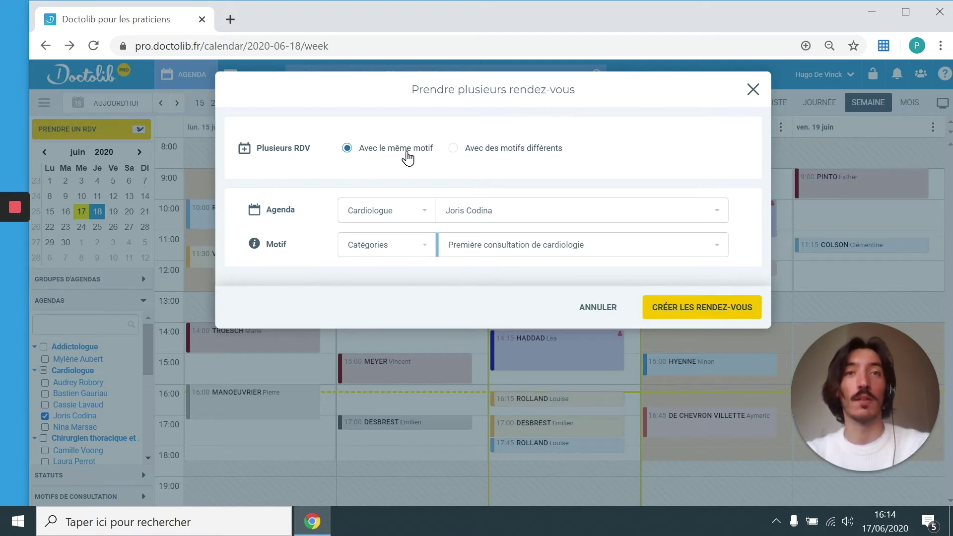
pyautogui.click(567, 251)
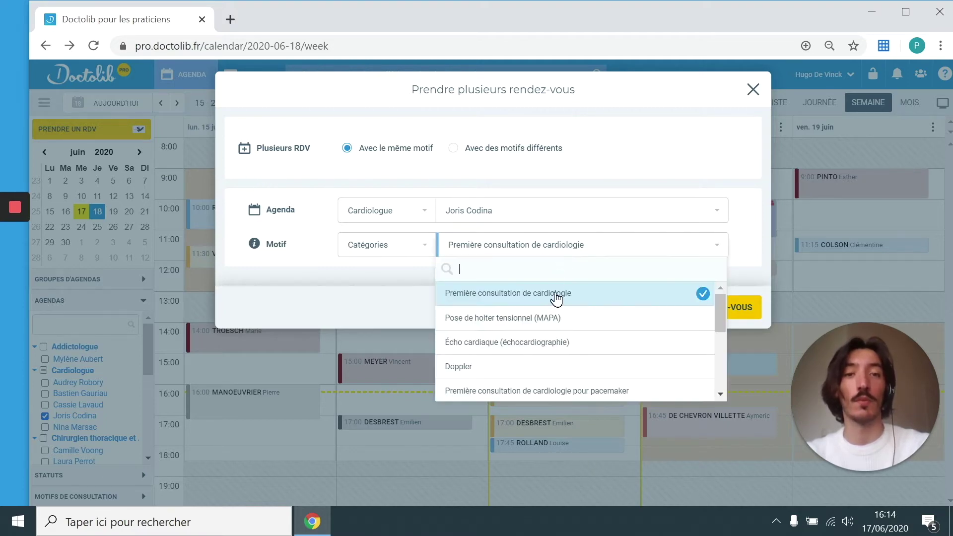
pyautogui.click(553, 346)
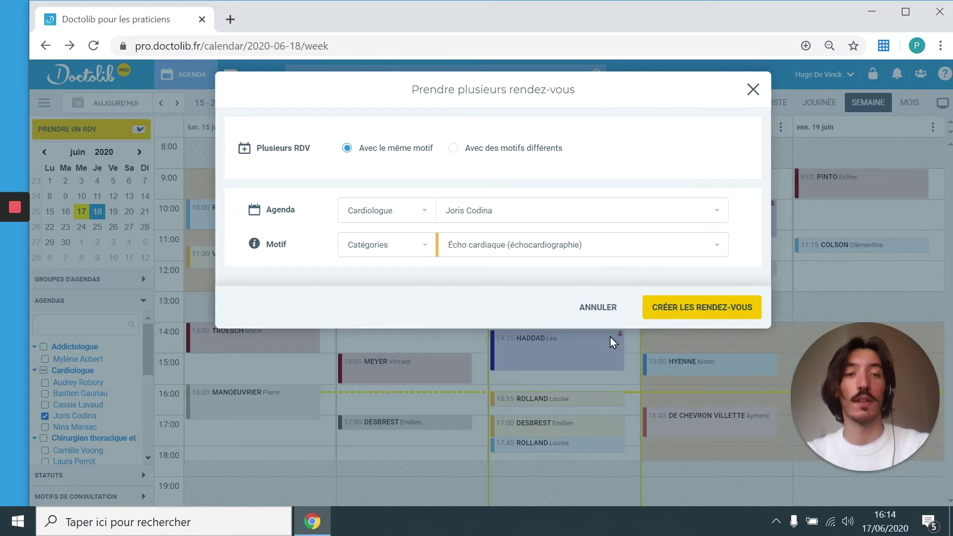
pyautogui.click(666, 311)
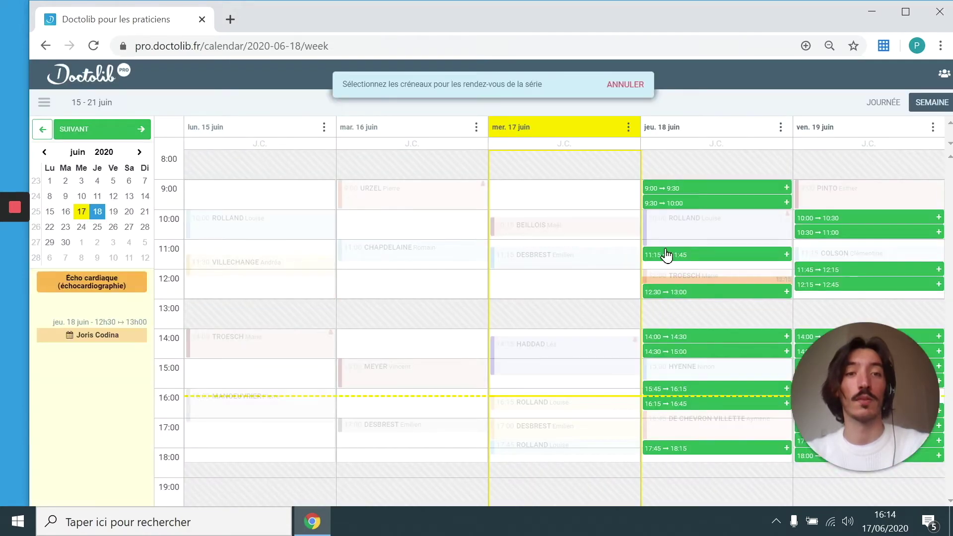
pyautogui.click(699, 193)
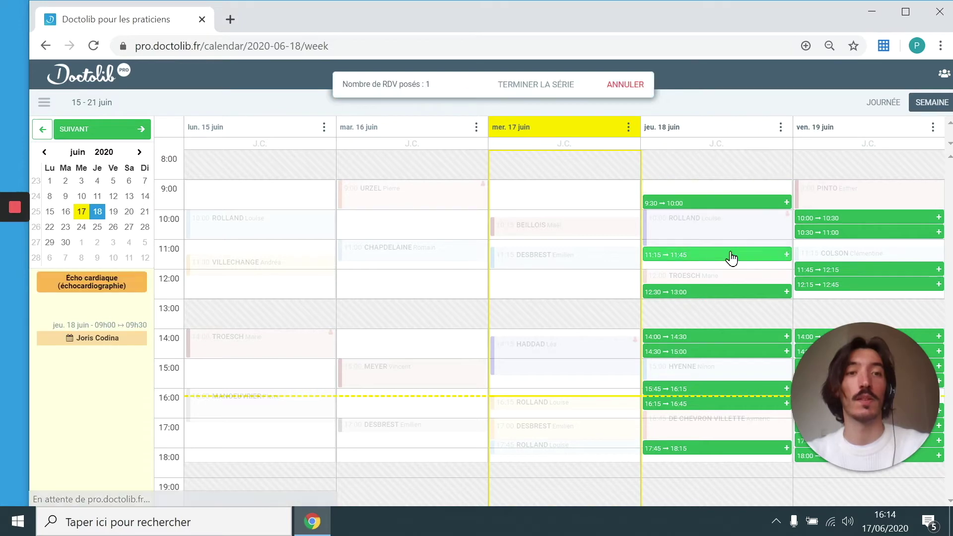
pyautogui.click(731, 256)
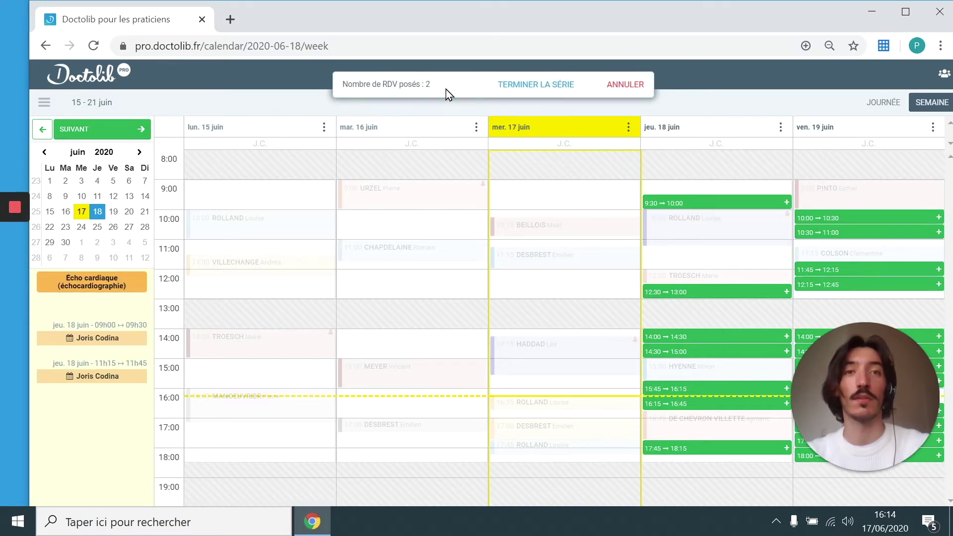
pyautogui.click(518, 91)
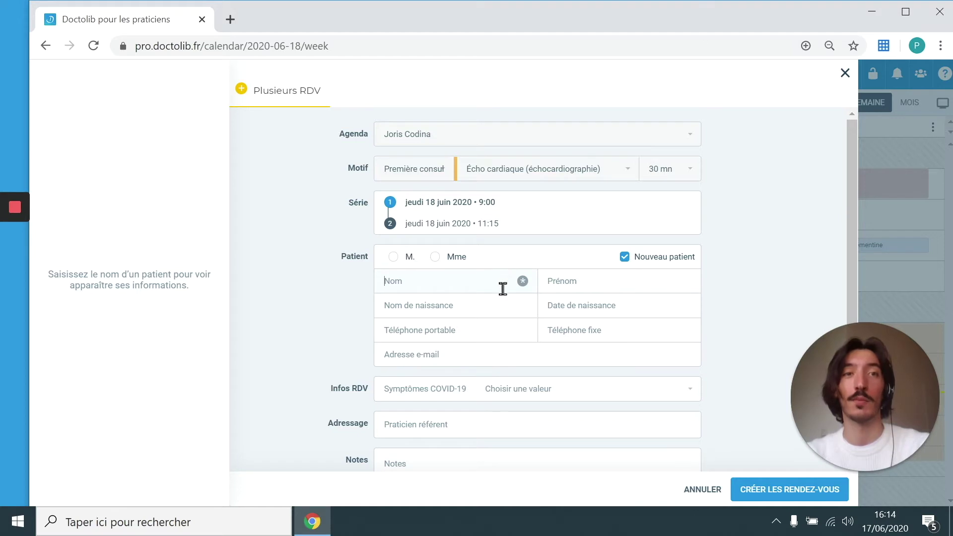
# Assign the series to the existing patient found by 'DES' and create both appointments.
pyautogui.click(461, 288)
pyautogui.write('DES')
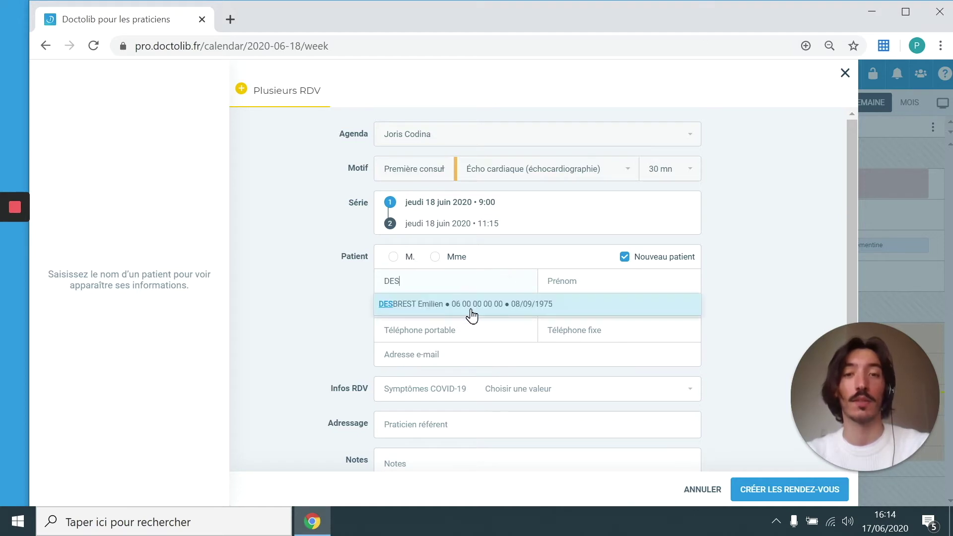
pyautogui.click(455, 307)
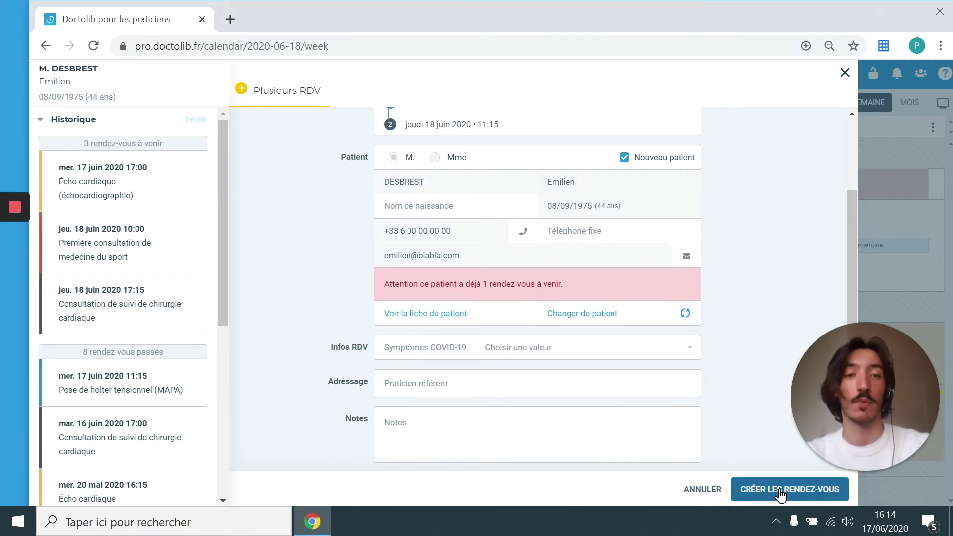
pyautogui.click(779, 490)
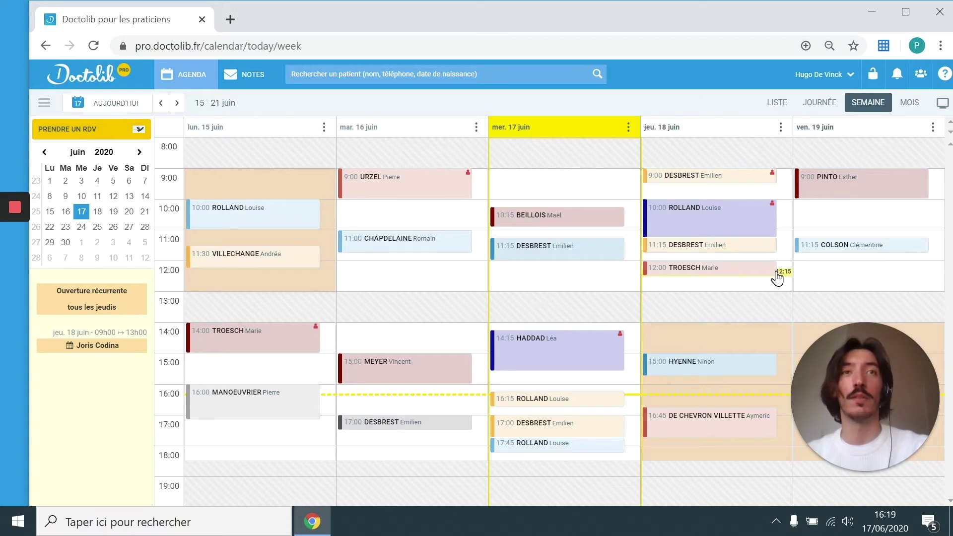
# Configure a two-appointment series: second with another cardiologist, pre-operative reason, 20 min–1 h delay.
pyautogui.click(139, 129)
pyautogui.click(138, 158)
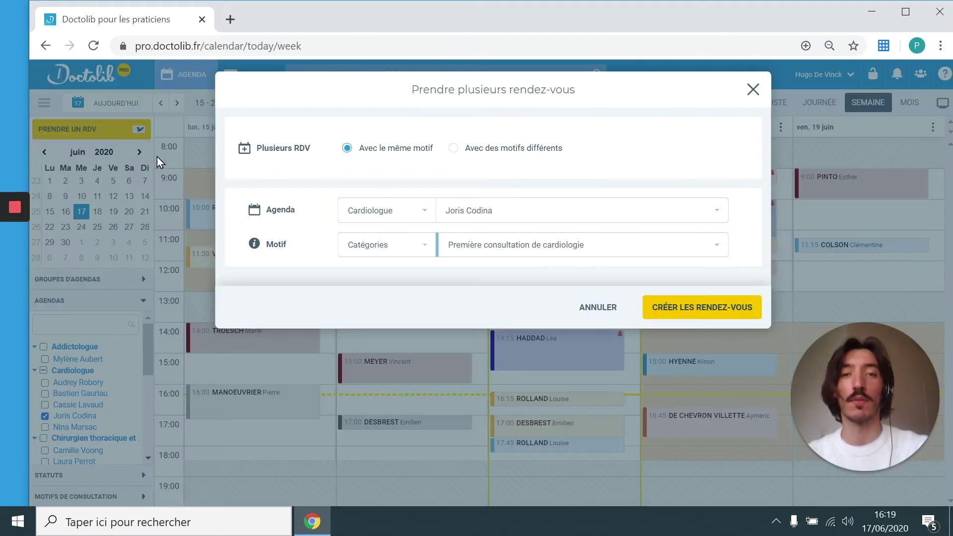
pyautogui.click(520, 152)
pyautogui.scroll(-2, 549, 248)
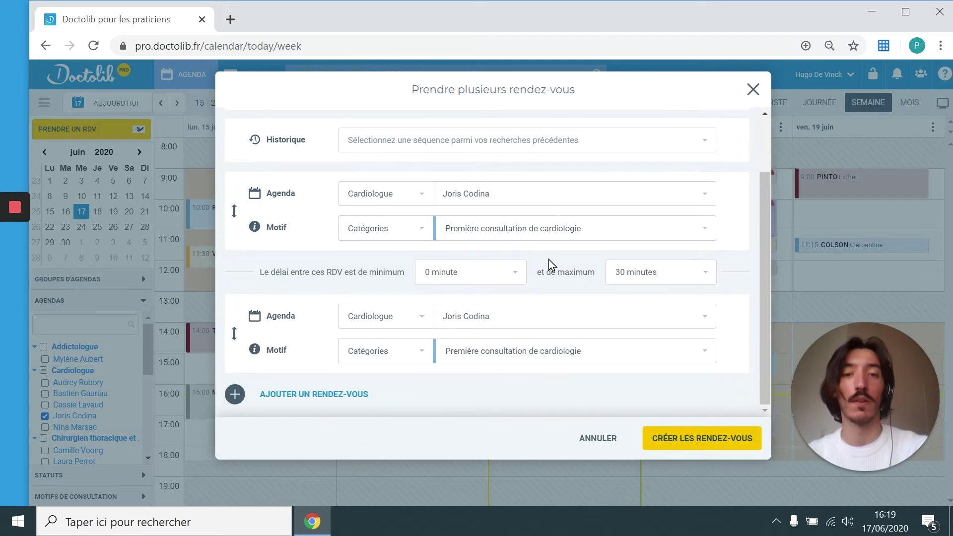
pyautogui.click(548, 323)
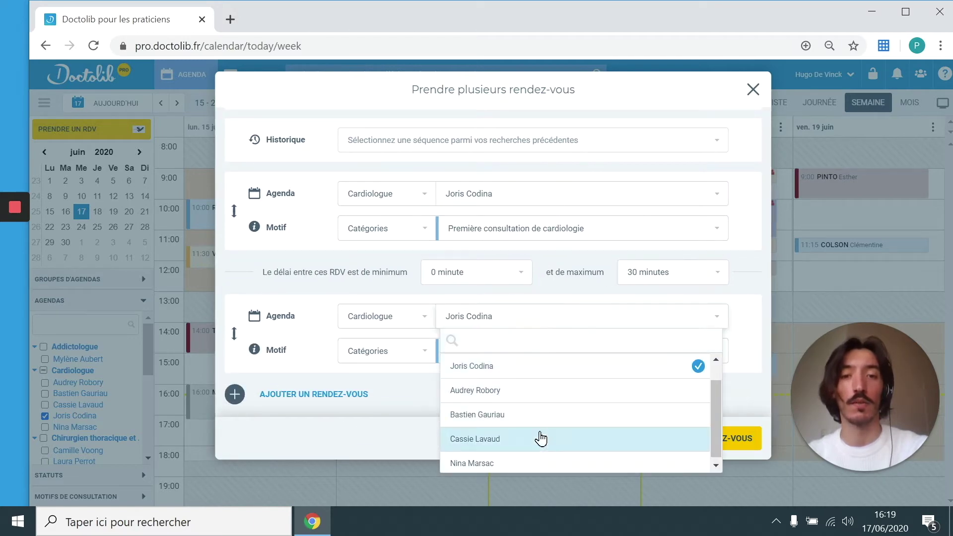
pyautogui.click(541, 438)
pyautogui.click(529, 361)
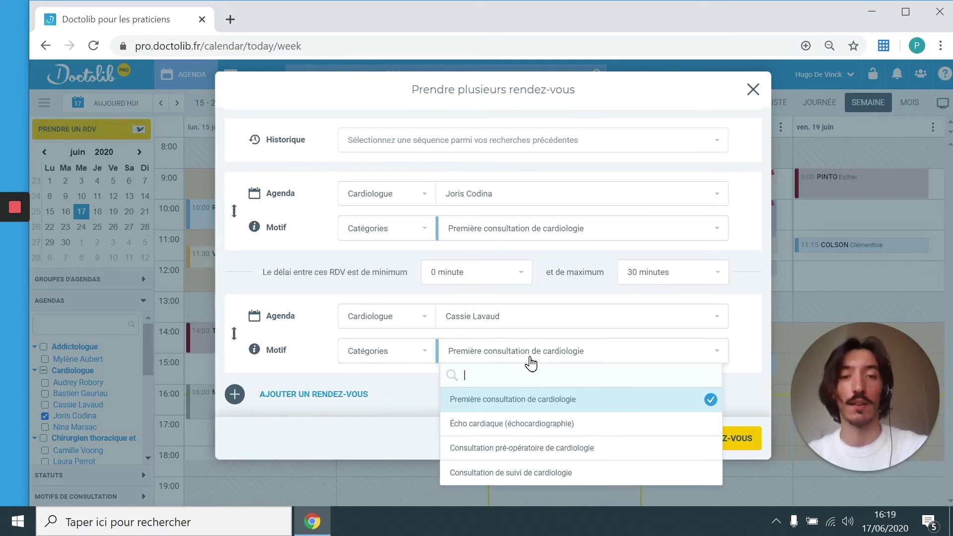
pyautogui.click(550, 450)
pyautogui.click(493, 272)
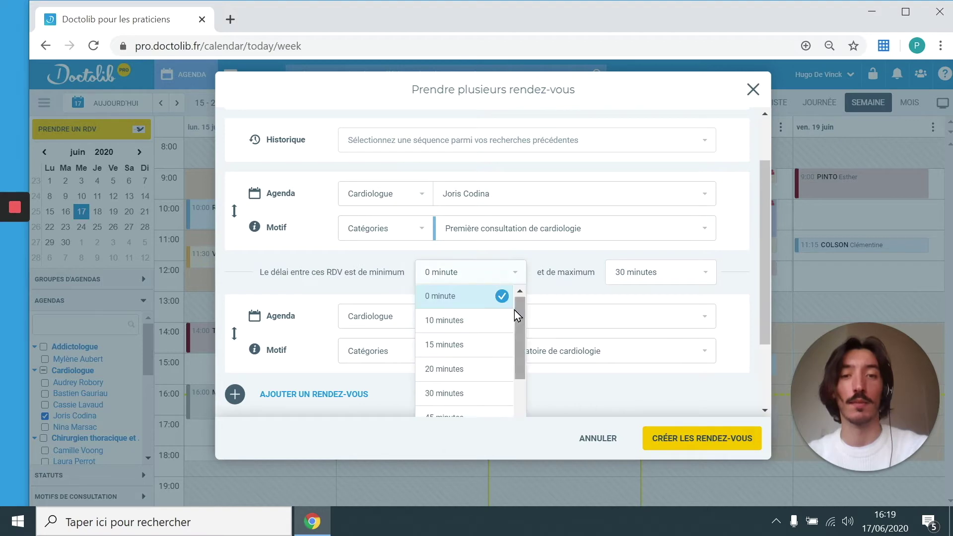
pyautogui.click(483, 369)
pyautogui.click(648, 273)
pyautogui.click(638, 347)
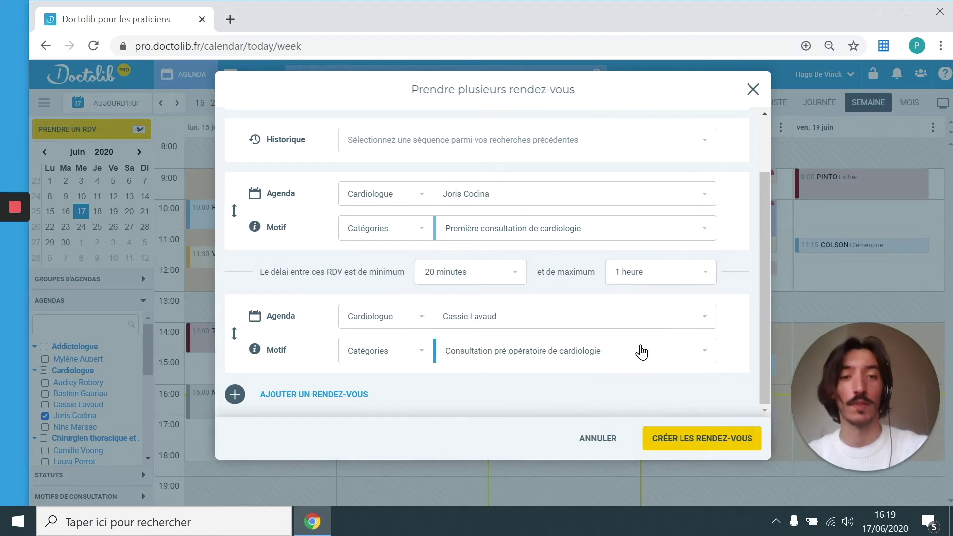
# Book the series from 12:30 on 18 June for the existing patient found by 'VILLECH'.
pyautogui.click(684, 443)
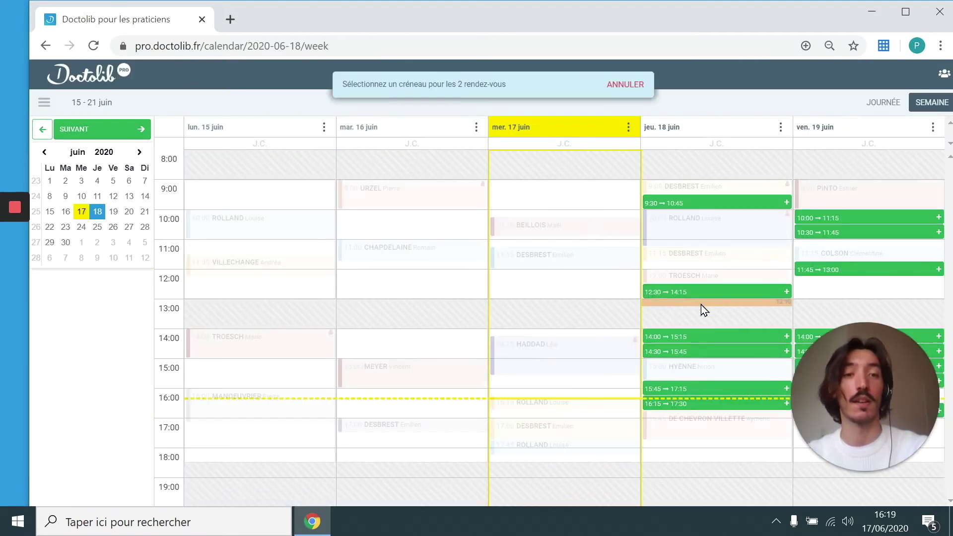
pyautogui.click(710, 296)
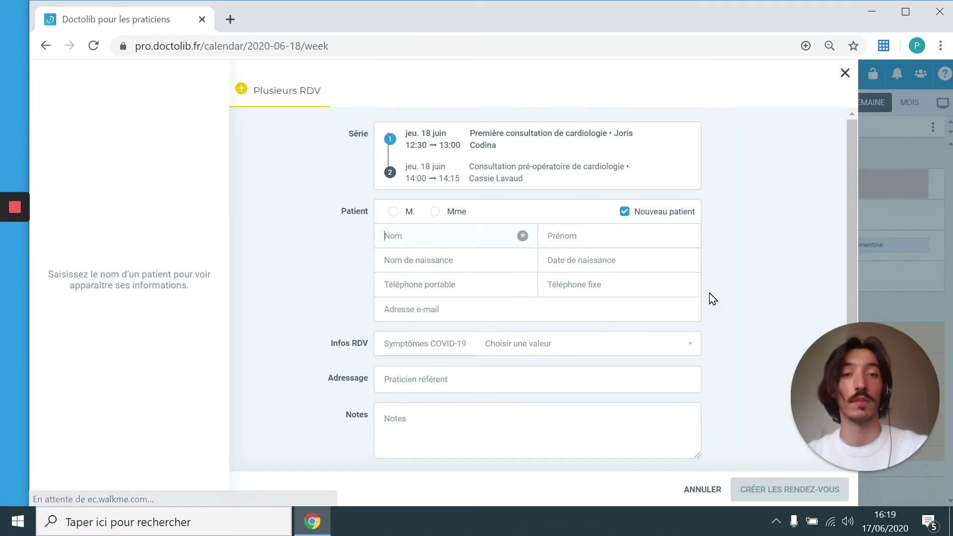
pyautogui.write('VILLECH')
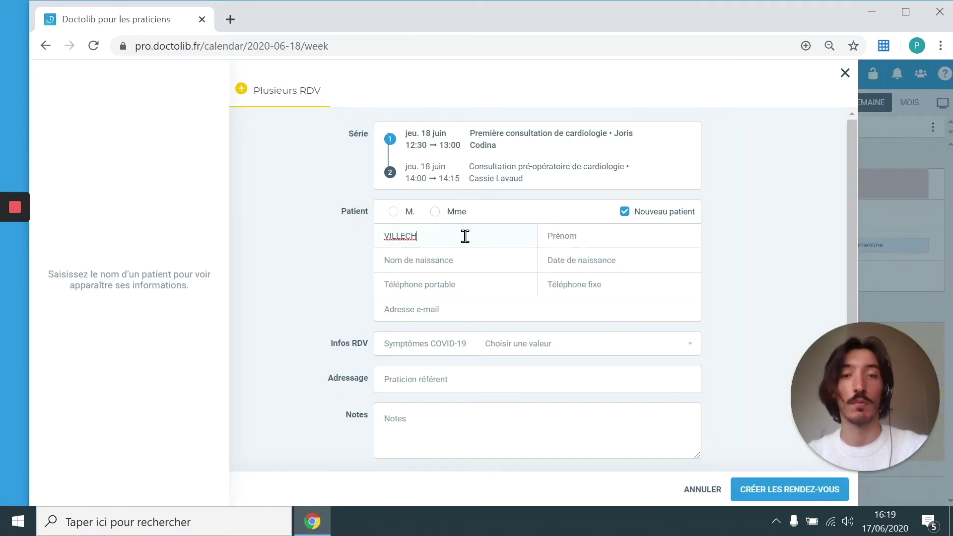
pyautogui.click(467, 270)
pyautogui.scroll(-2, 747, 299)
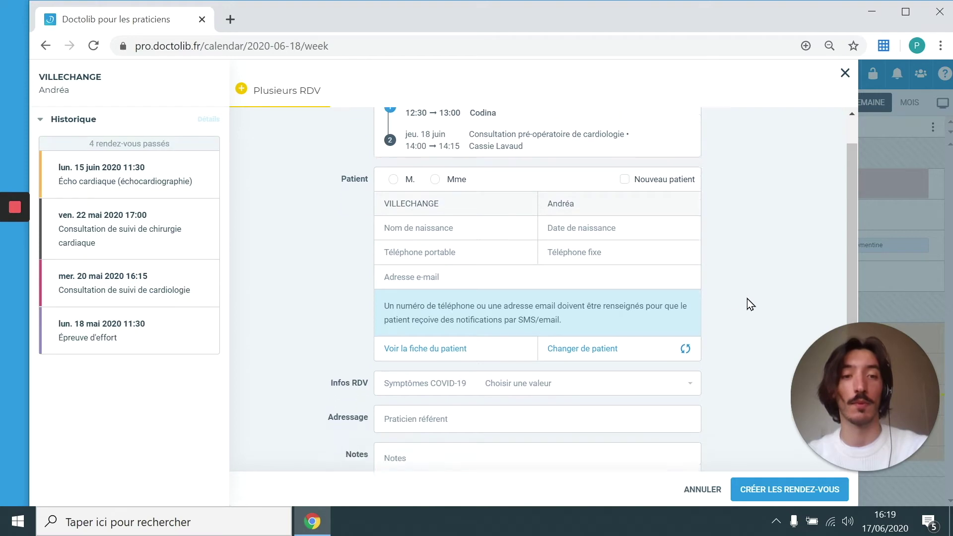
pyautogui.click(776, 491)
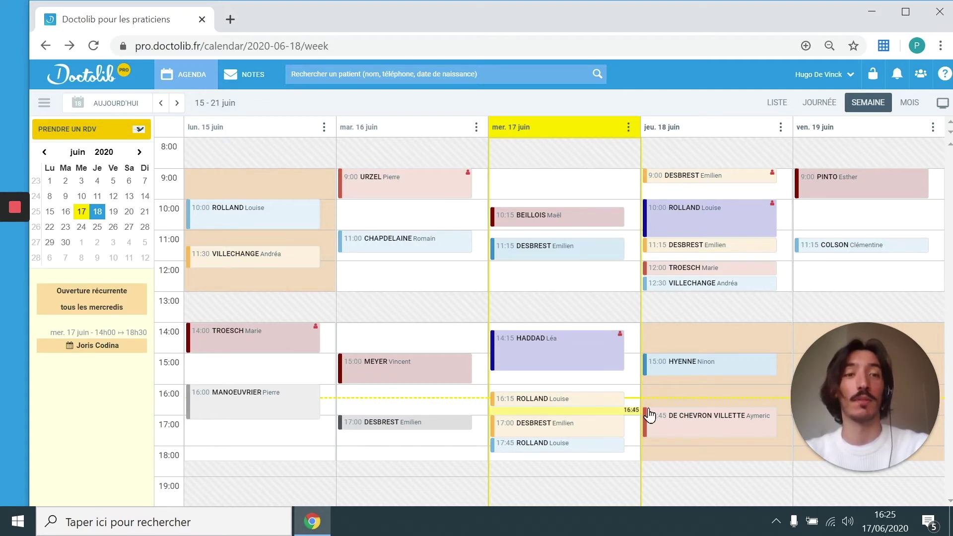
# Start a Thursday 18 June 12:30 appointment and add the urgent-appointment note.
pyautogui.moveTo(787, 283)
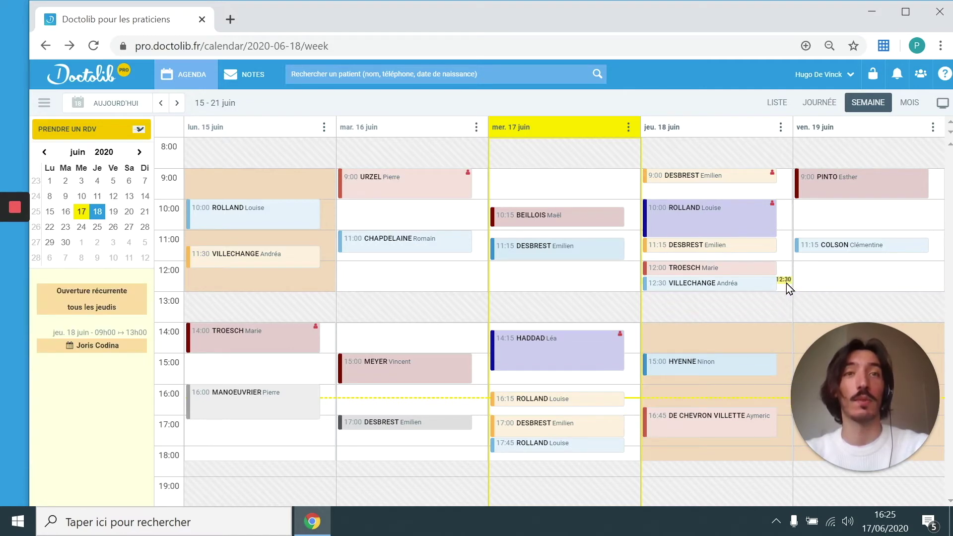
pyautogui.click(786, 283)
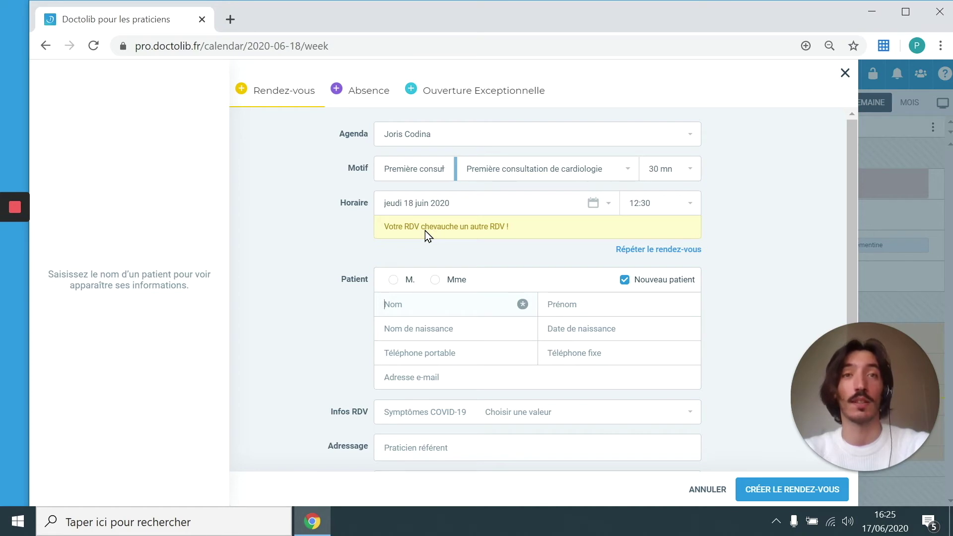
pyautogui.scroll(-2, 425, 231)
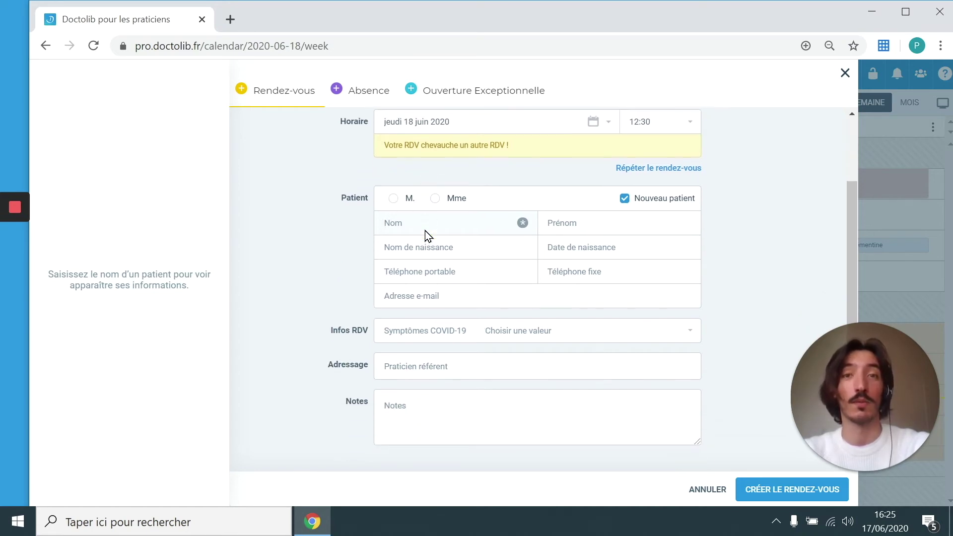
pyautogui.click(480, 402)
pyautogui.write("RDV d'urgence pour monsieur MEYER.")
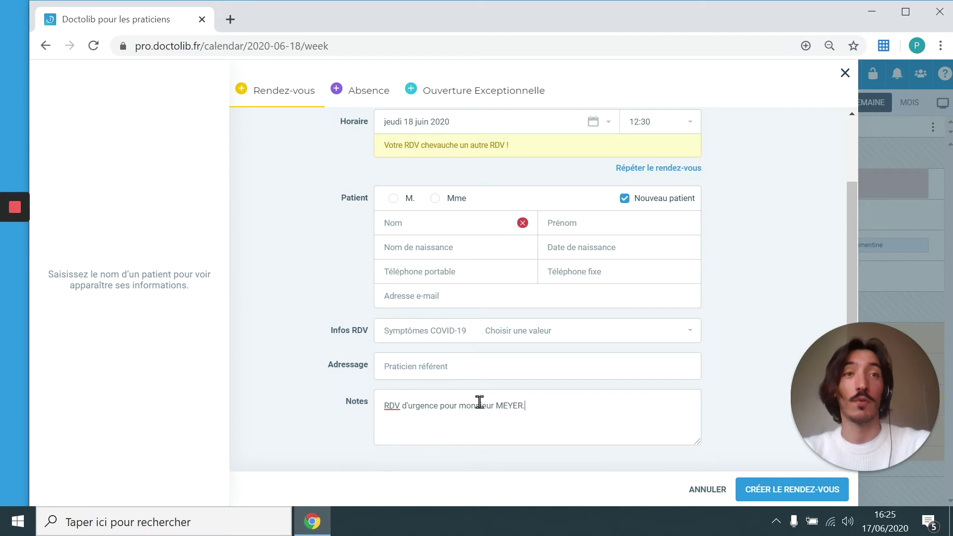
# Set the pacemaker first-consultation motive, attach the patient found by 'MEY', and create it.
pyautogui.scroll(2, 479, 402)
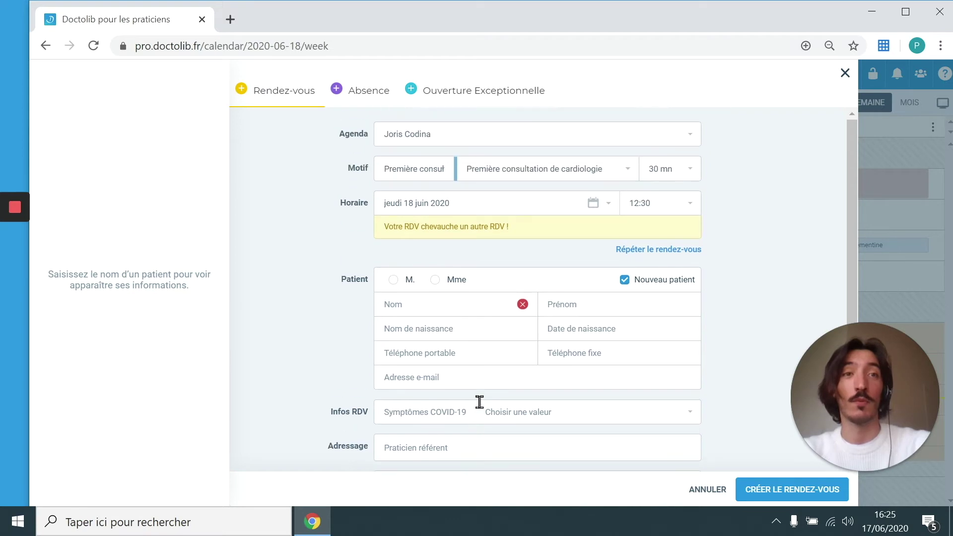
pyautogui.click(534, 172)
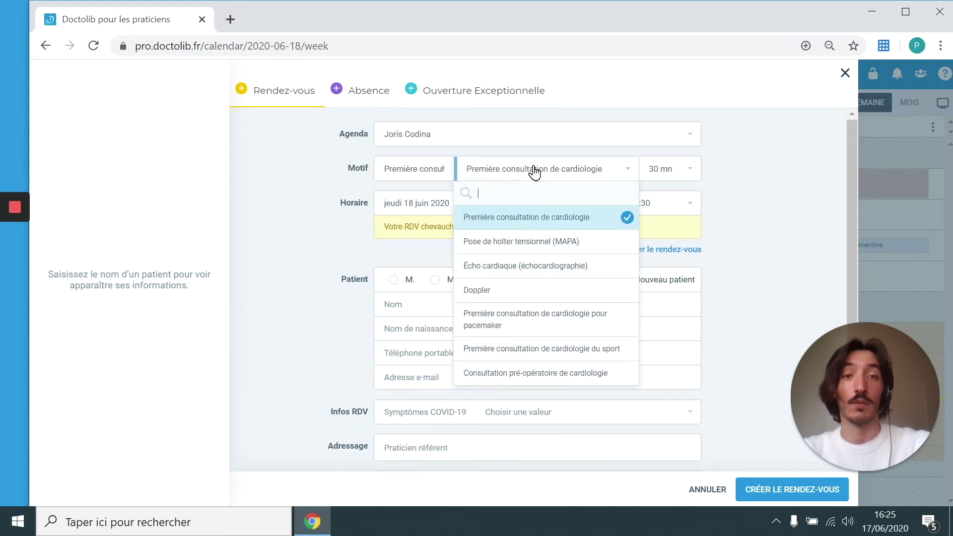
pyautogui.click(538, 332)
pyautogui.click(461, 308)
pyautogui.write('MEY')
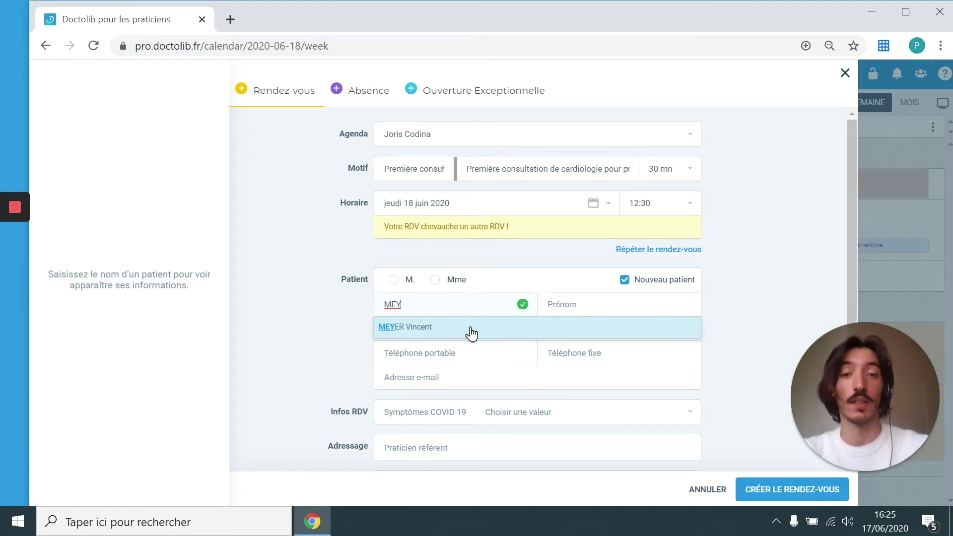
pyautogui.click(469, 330)
pyautogui.scroll(-3, 597, 346)
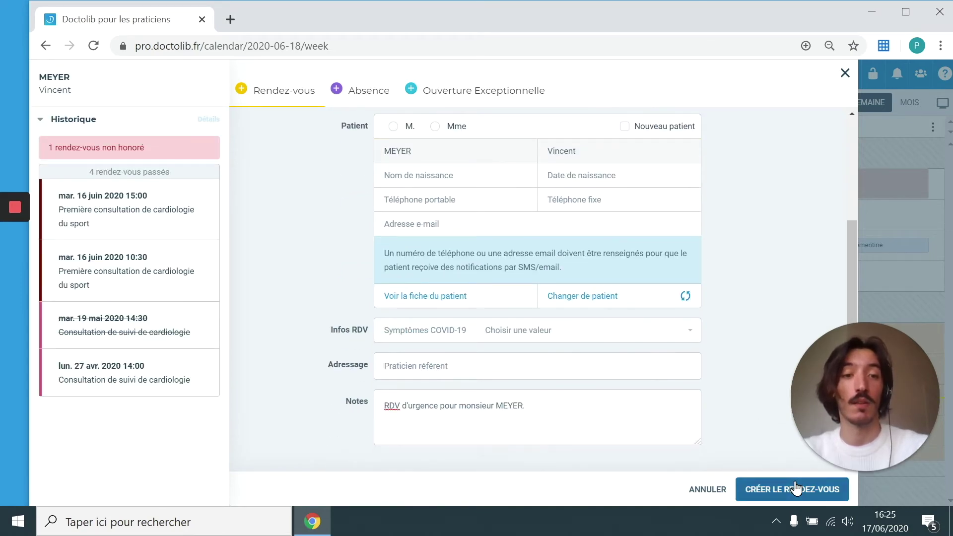
pyautogui.click(770, 488)
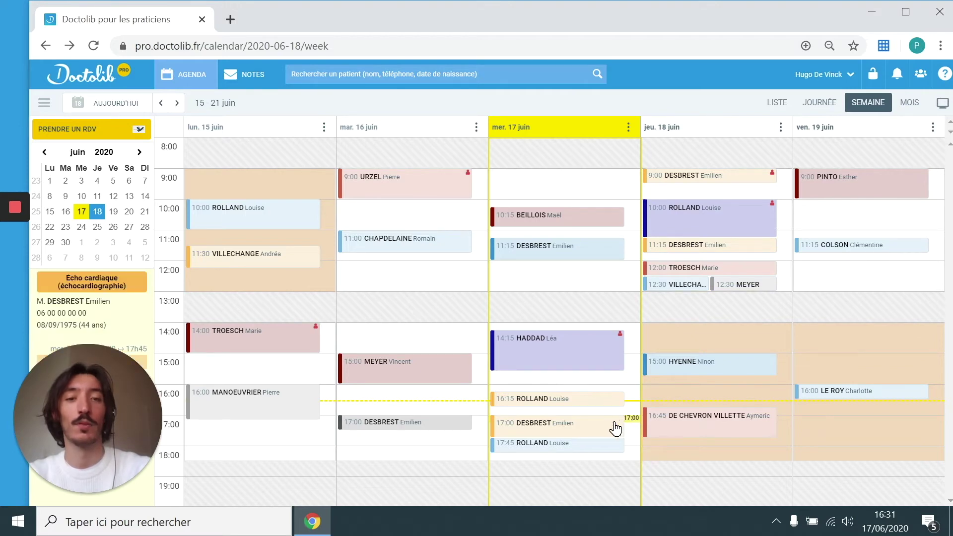
# Mark Wednesday's 17:00 echocardiography appointment as 'Absent non excusé'.
pyautogui.click(618, 426)
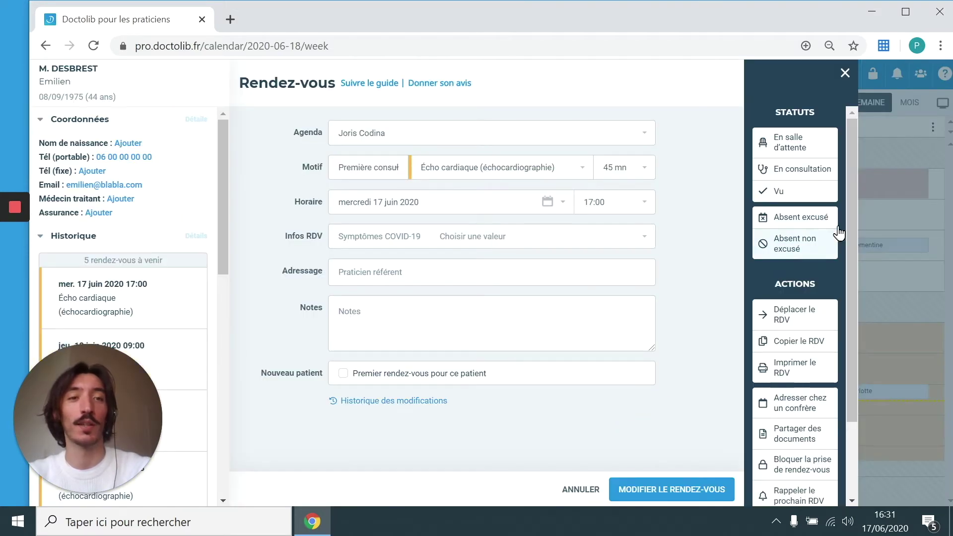
pyautogui.moveTo(854, 177)
pyautogui.mouseDown()
pyautogui.moveTo(842, 263)
pyautogui.moveTo(845, 179)
pyautogui.mouseUp()
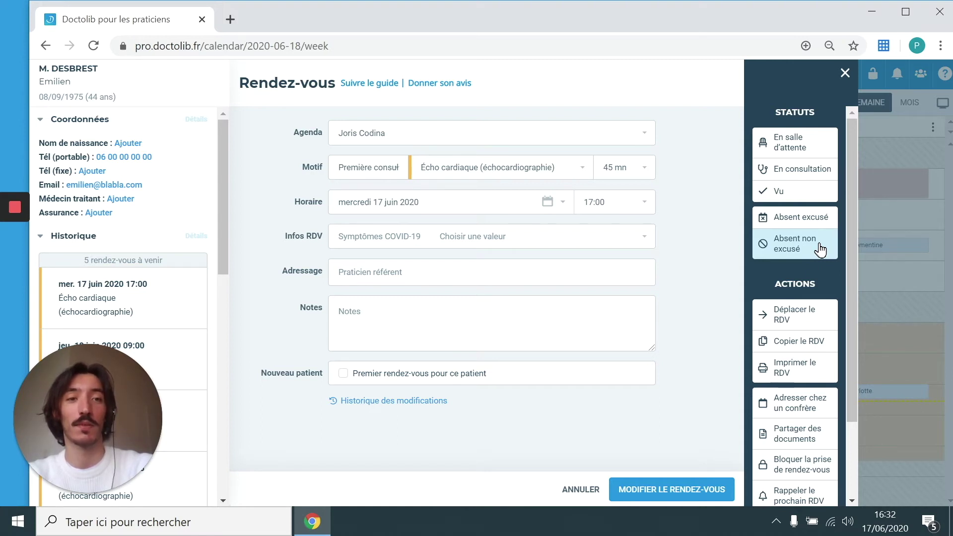
pyautogui.click(820, 150)
pyautogui.moveTo(624, 427)
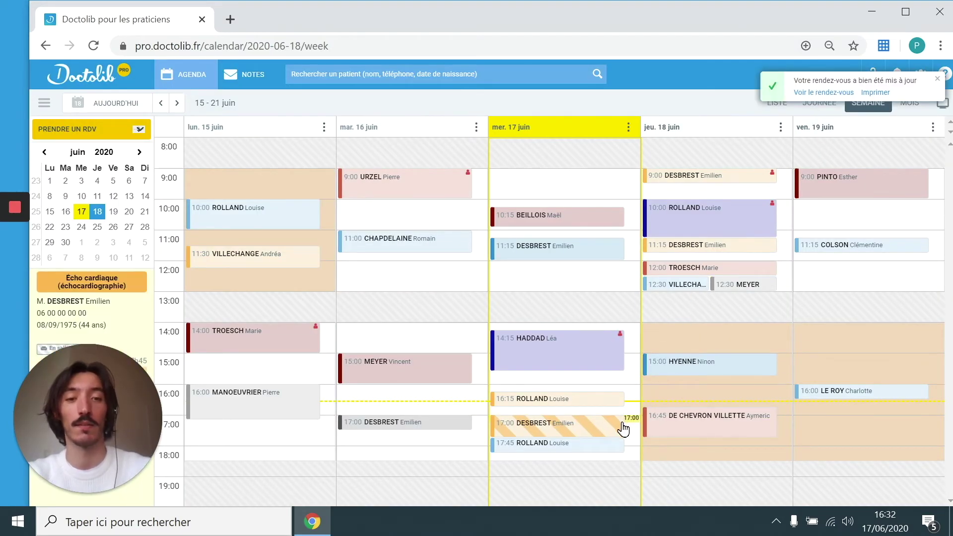
# Move the appointment to 14:00 on Thursday 18 June and open its printable card.
pyautogui.click(623, 428)
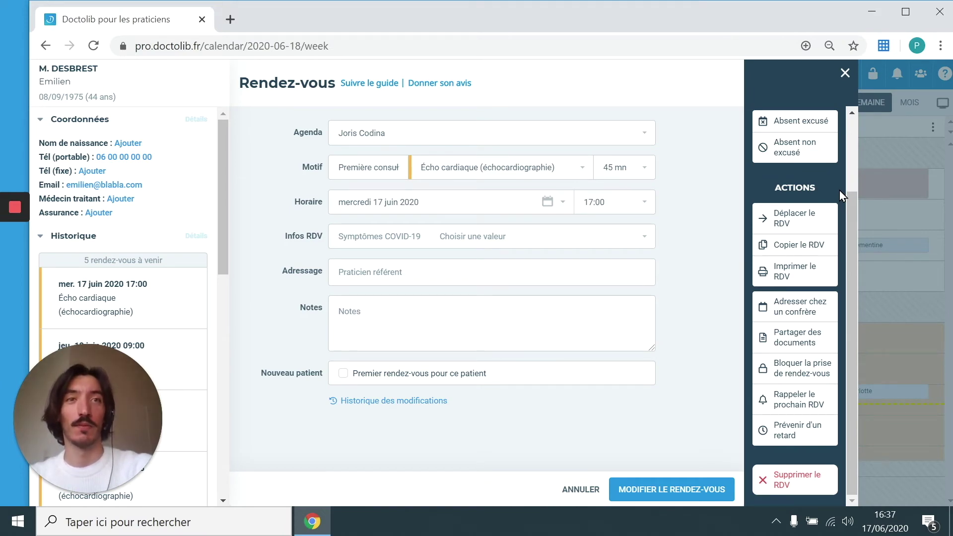
pyautogui.click(818, 220)
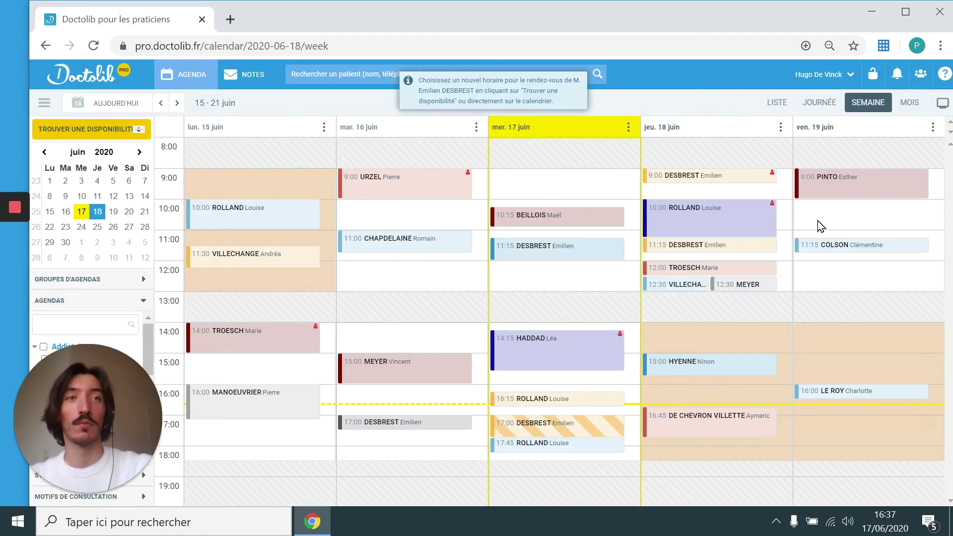
pyautogui.click(97, 130)
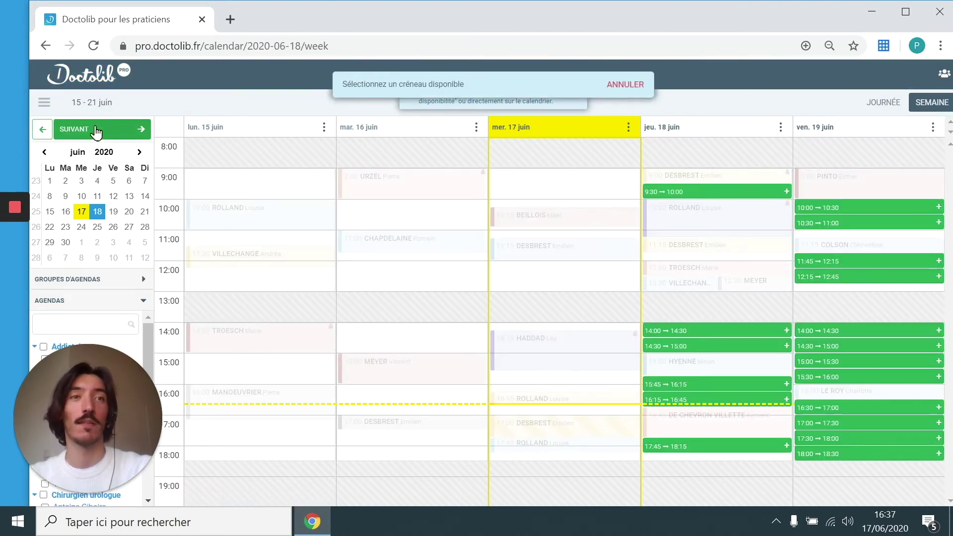
pyautogui.click(709, 331)
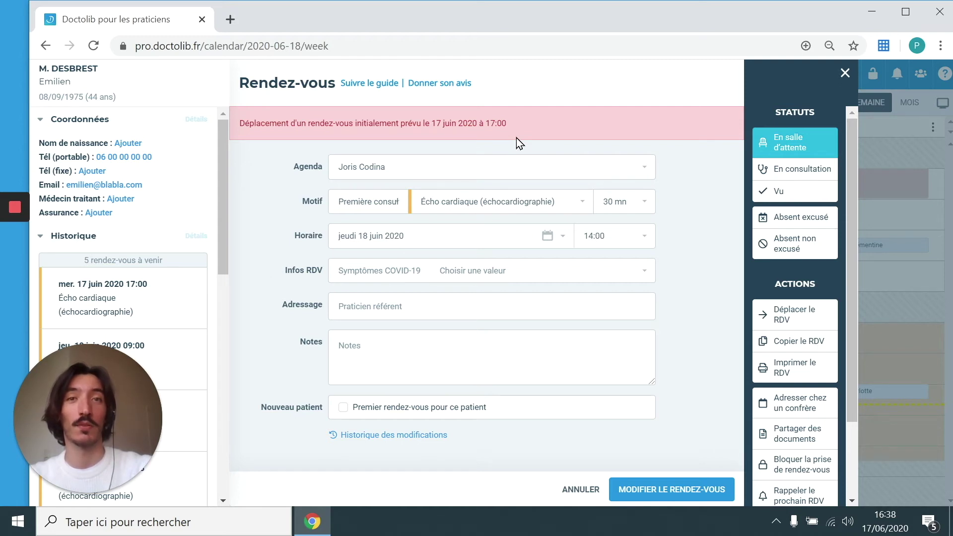
pyautogui.click(676, 491)
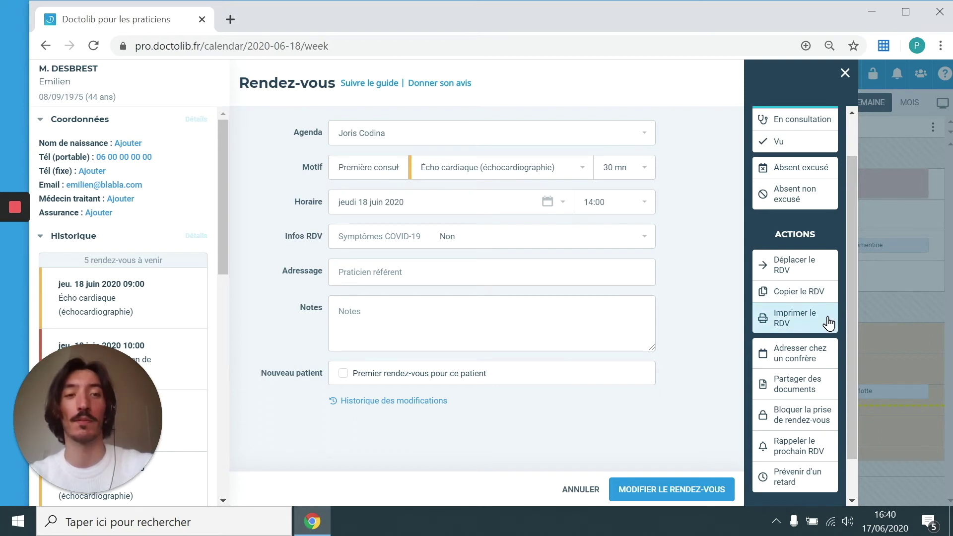
pyautogui.click(826, 319)
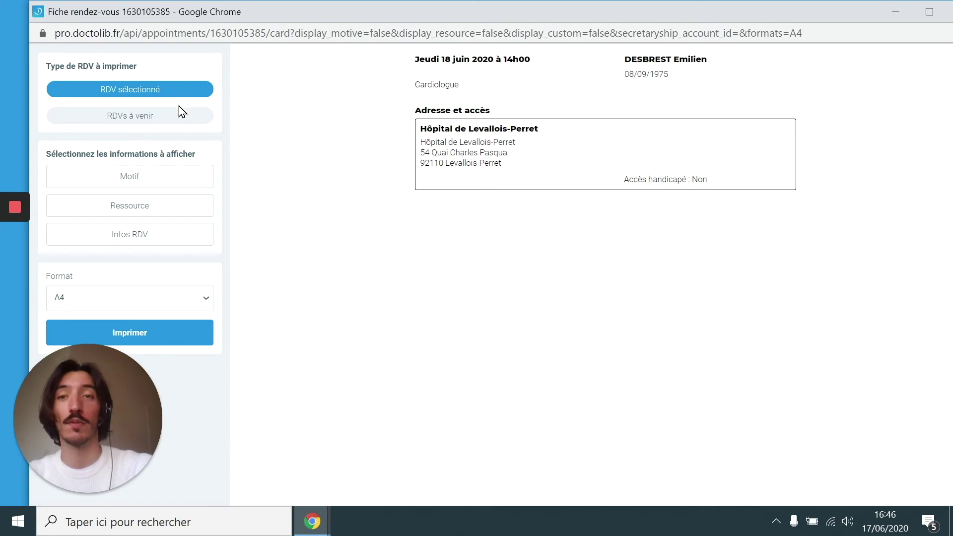
# Print the upcoming appointments (RDVs à venir) with Motif and Infos RDV in Lettre format.
pyautogui.click(179, 119)
pyautogui.click(167, 183)
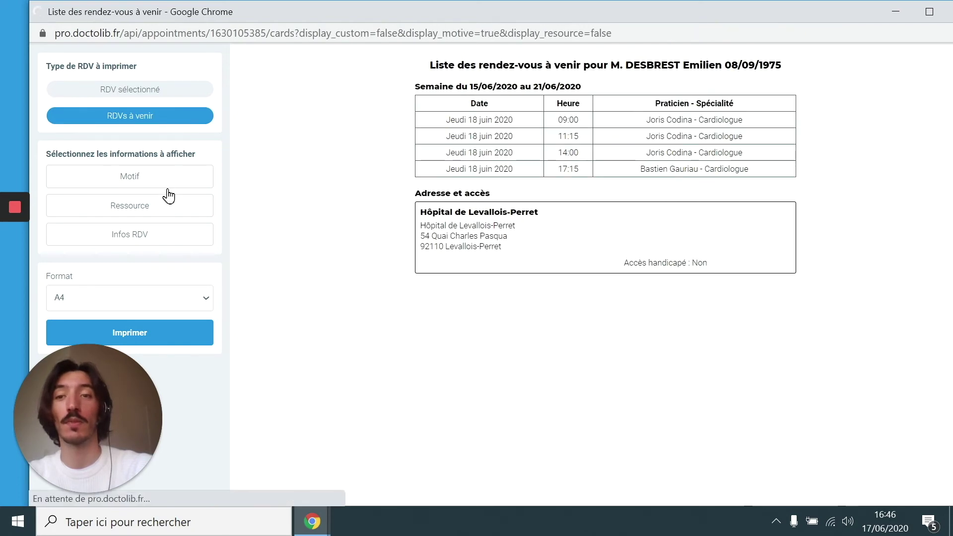
pyautogui.click(169, 242)
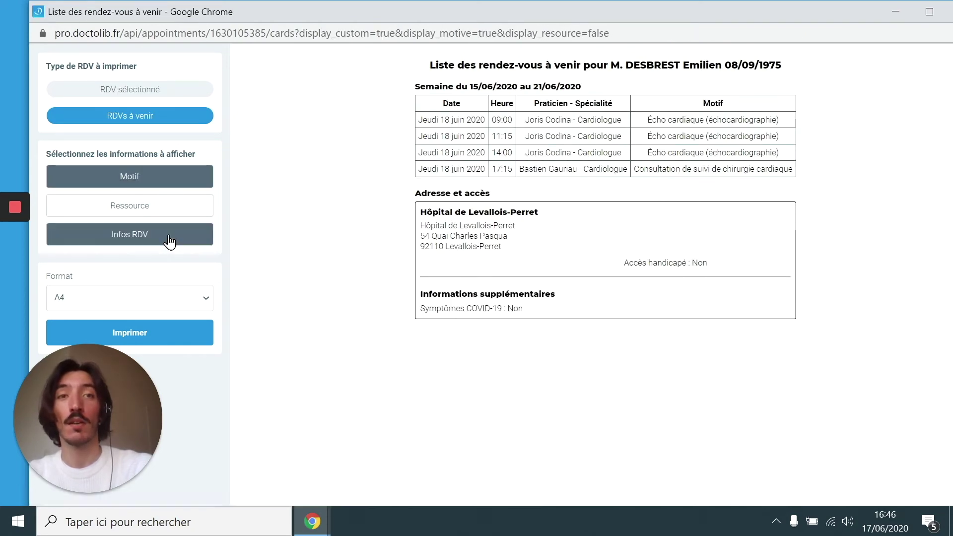
pyautogui.click(162, 296)
pyautogui.click(156, 327)
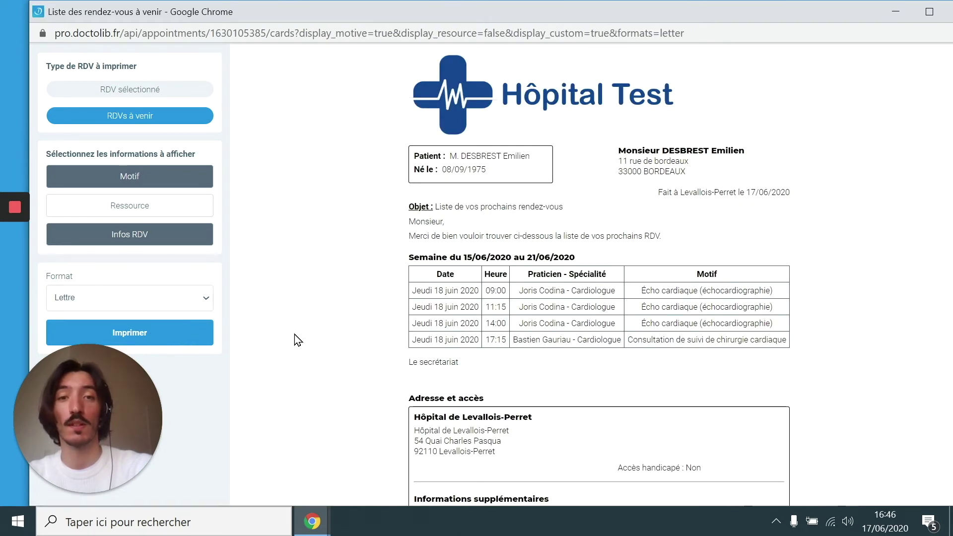
pyautogui.scroll(-1, 298, 340)
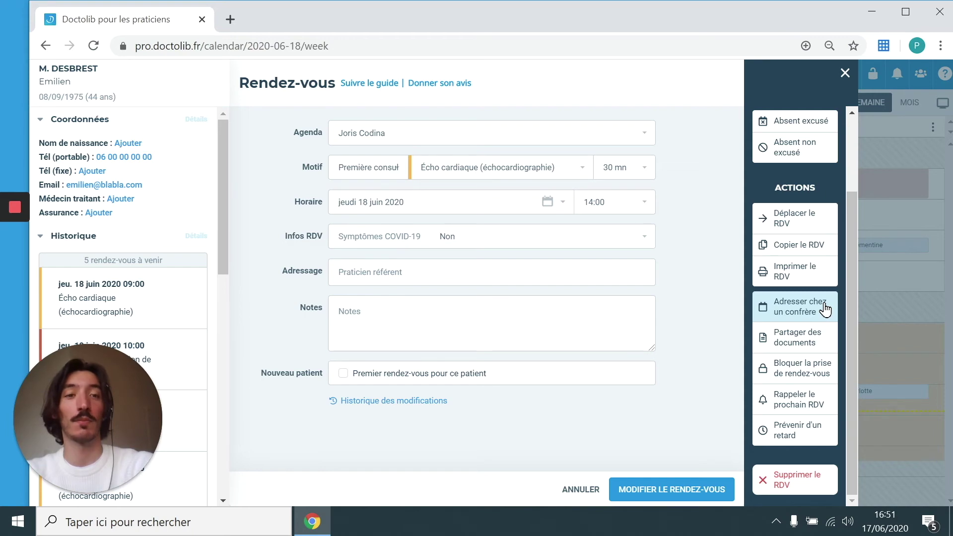
# Share the Ordonnance document from the library with the patient.
pyautogui.click(821, 342)
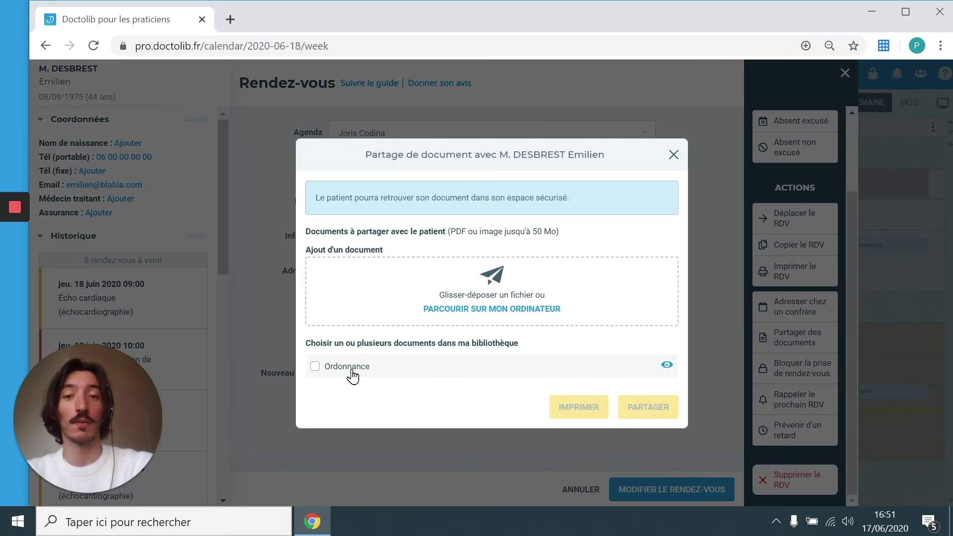
pyautogui.click(352, 371)
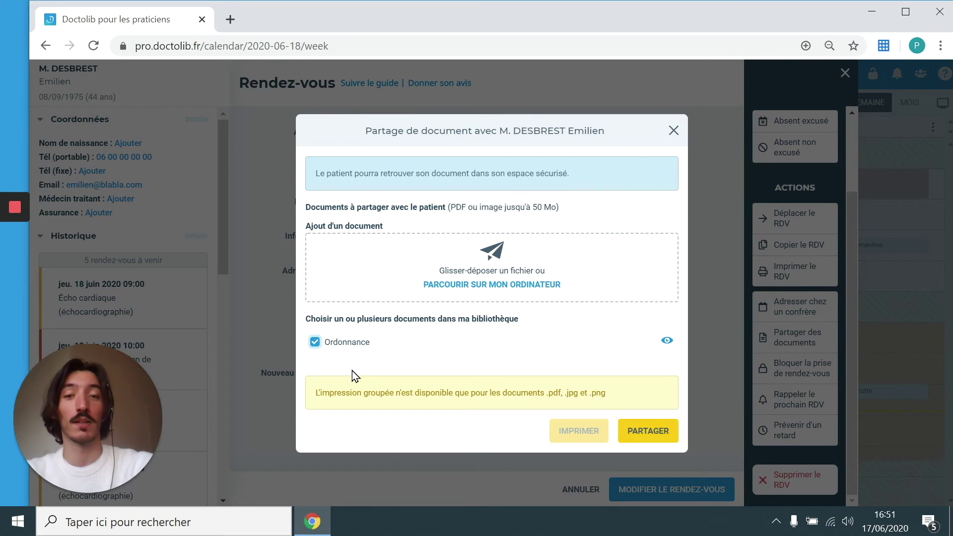
pyautogui.click(665, 433)
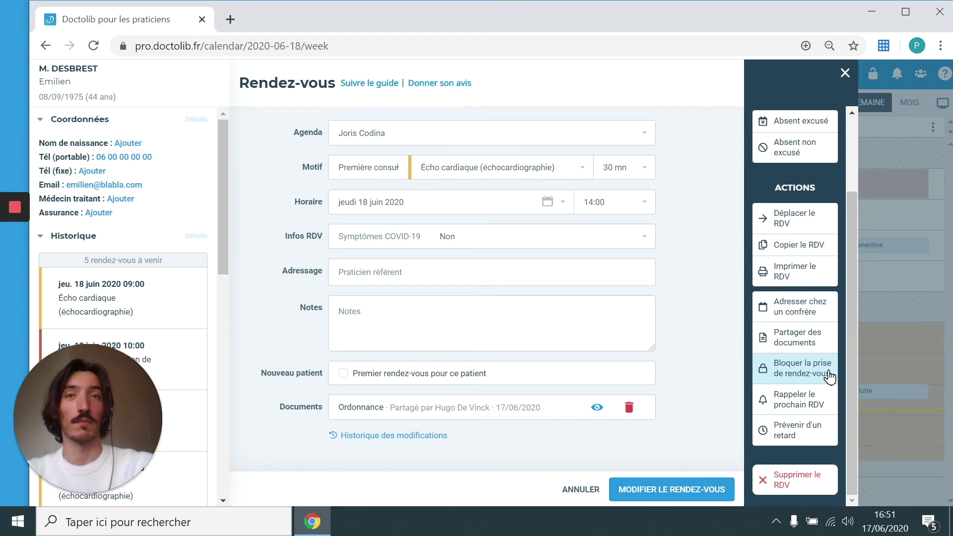
pyautogui.click(829, 403)
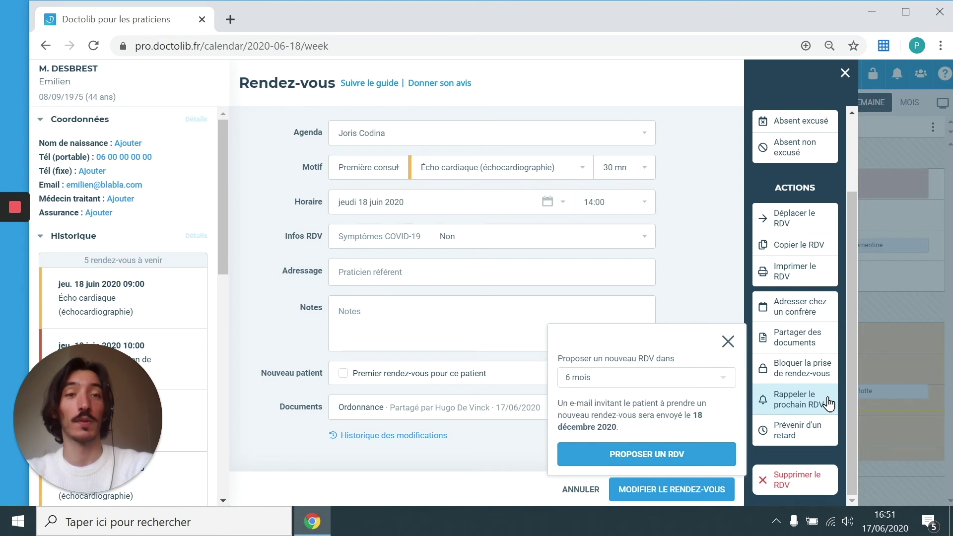
pyautogui.click(690, 377)
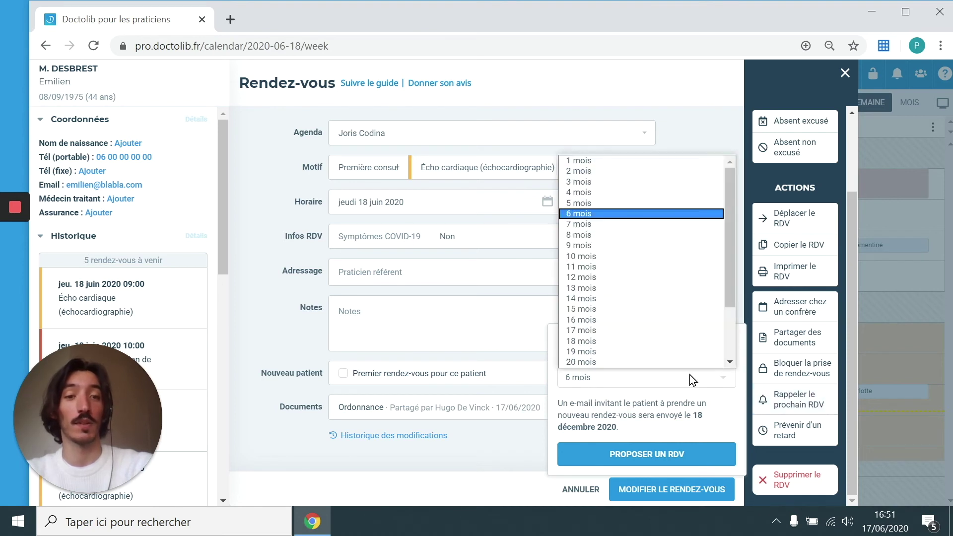
pyautogui.click(822, 442)
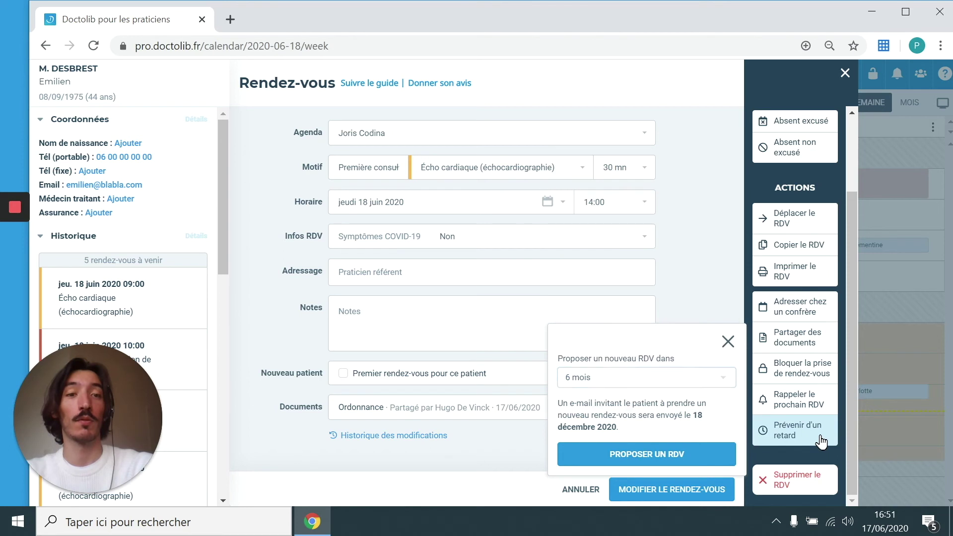
pyautogui.click(822, 441)
pyautogui.click(717, 406)
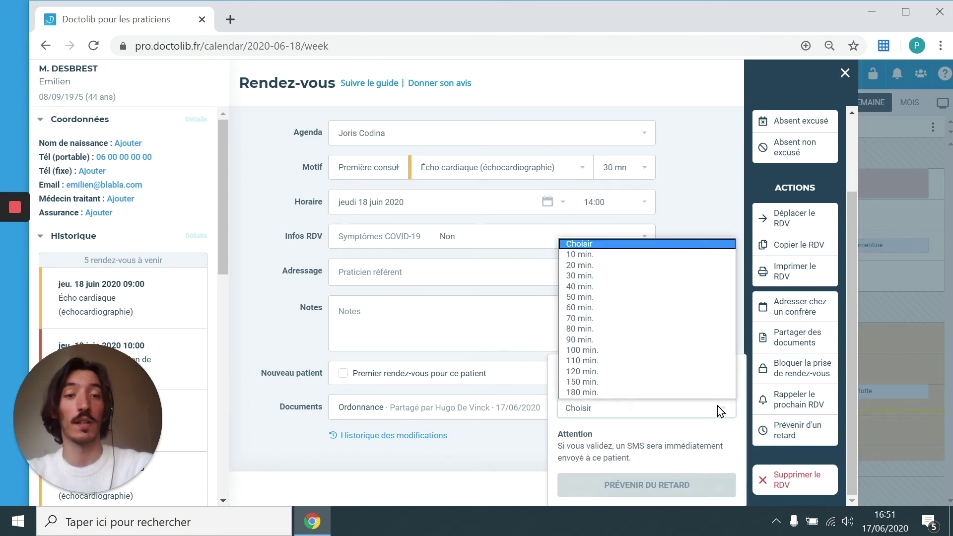
pyautogui.click(843, 422)
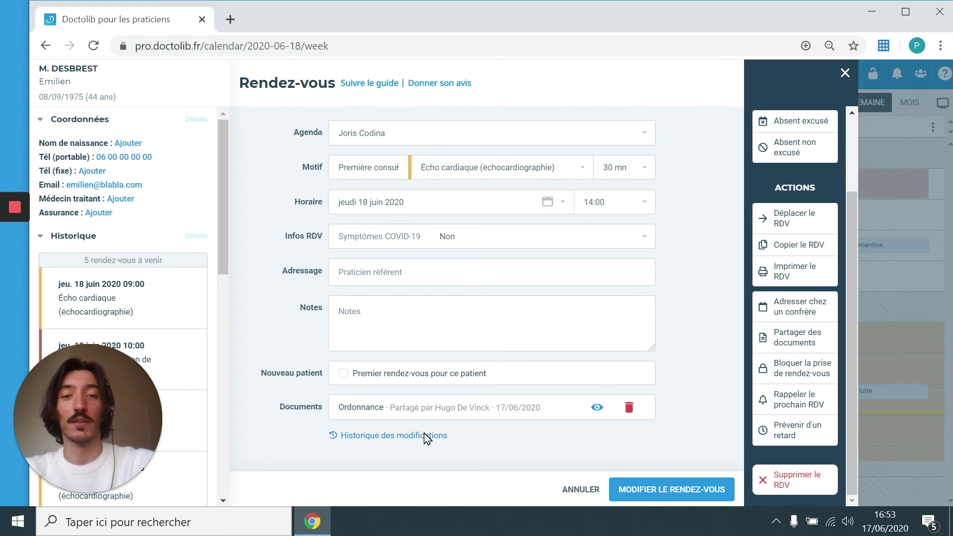
pyautogui.click(392, 437)
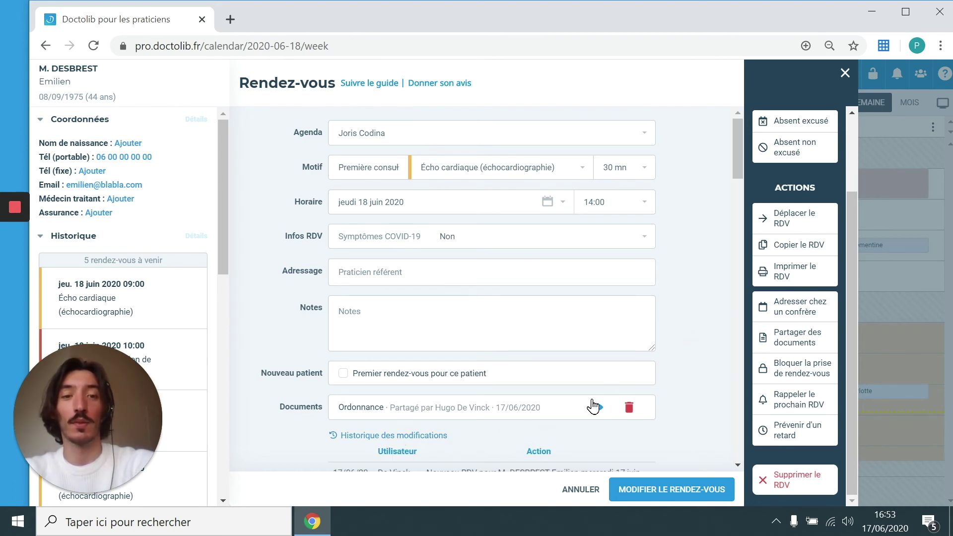
pyautogui.scroll(-5, 689, 391)
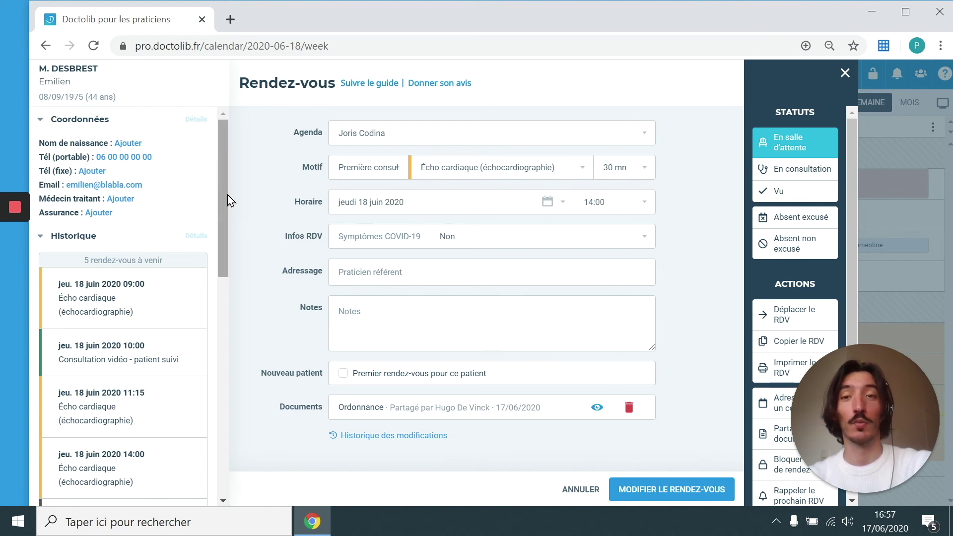
pyautogui.moveTo(222, 168); pyautogui.dragTo(222, 148)
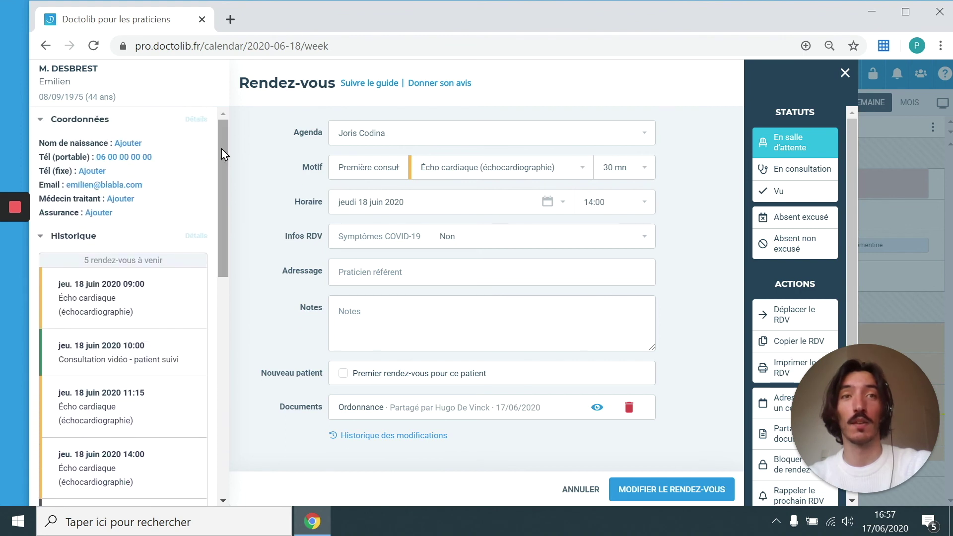
# Browse the patient's contact details, history, observations and documents, then close back to the agenda.
pyautogui.click(194, 131)
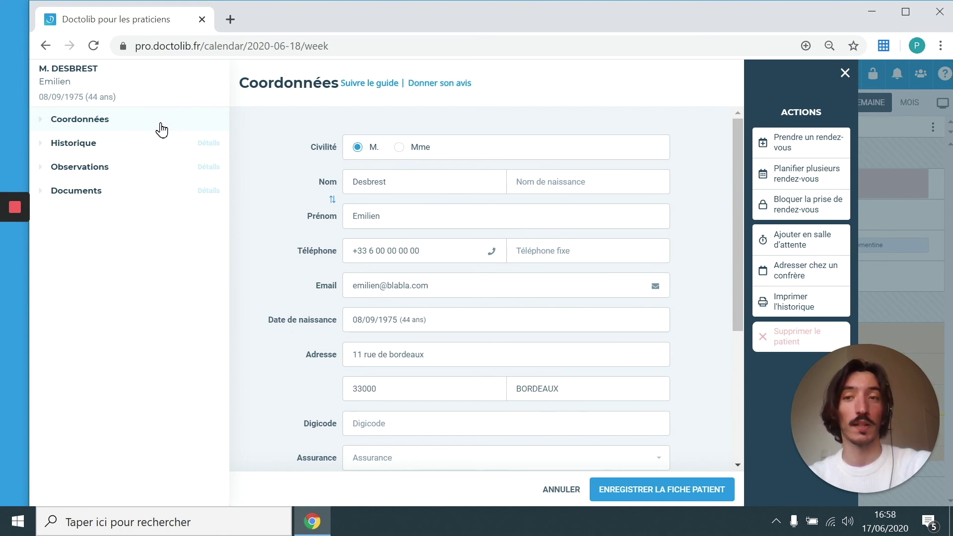
pyautogui.click(156, 146)
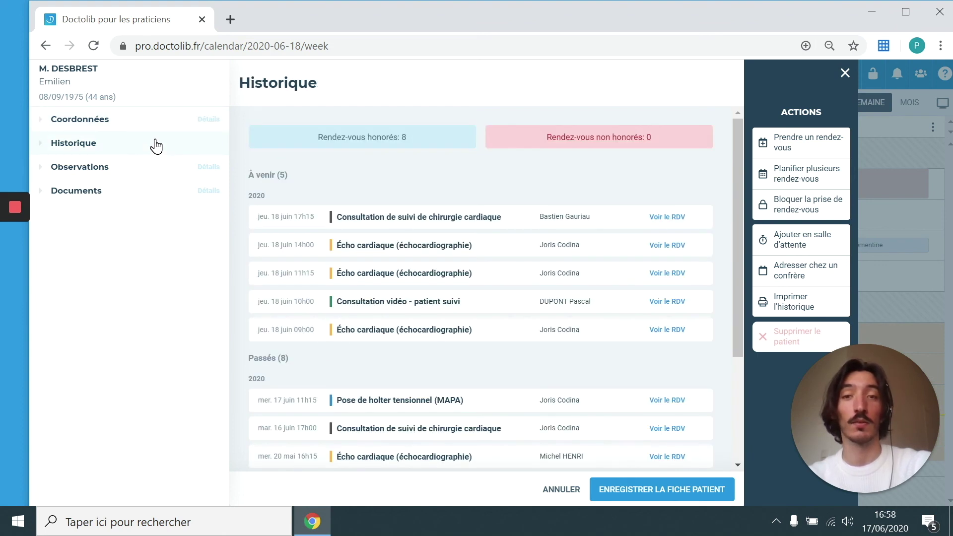
pyautogui.click(154, 172)
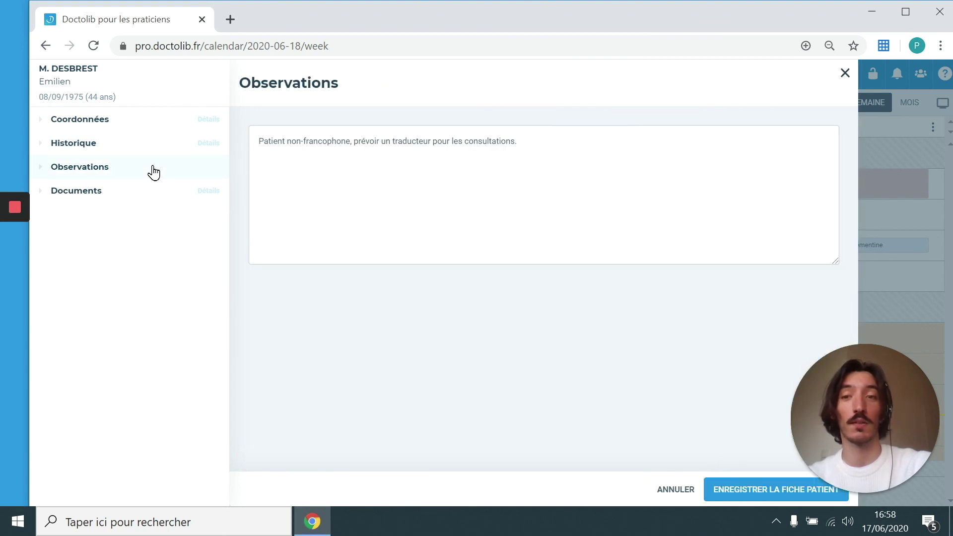
pyautogui.click(149, 198)
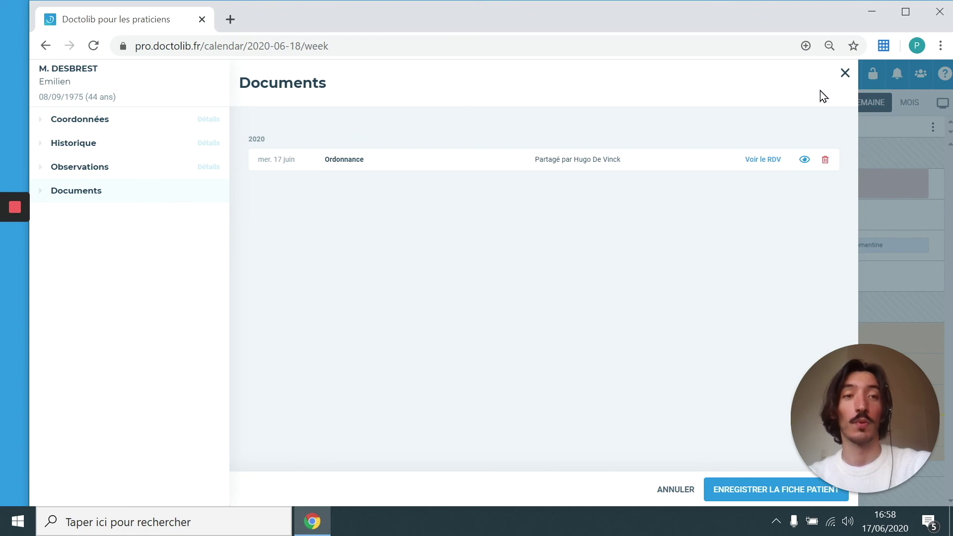
pyautogui.click(846, 75)
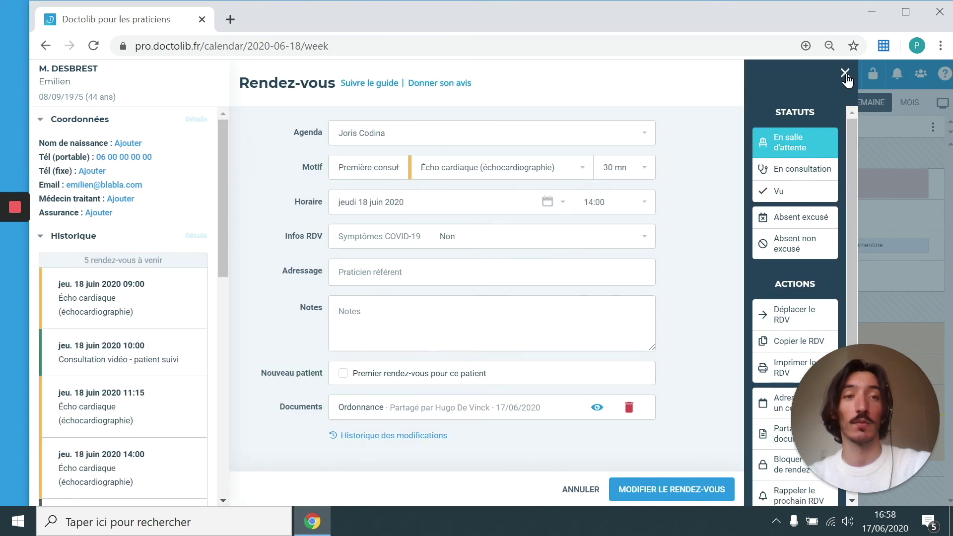
pyautogui.click(845, 73)
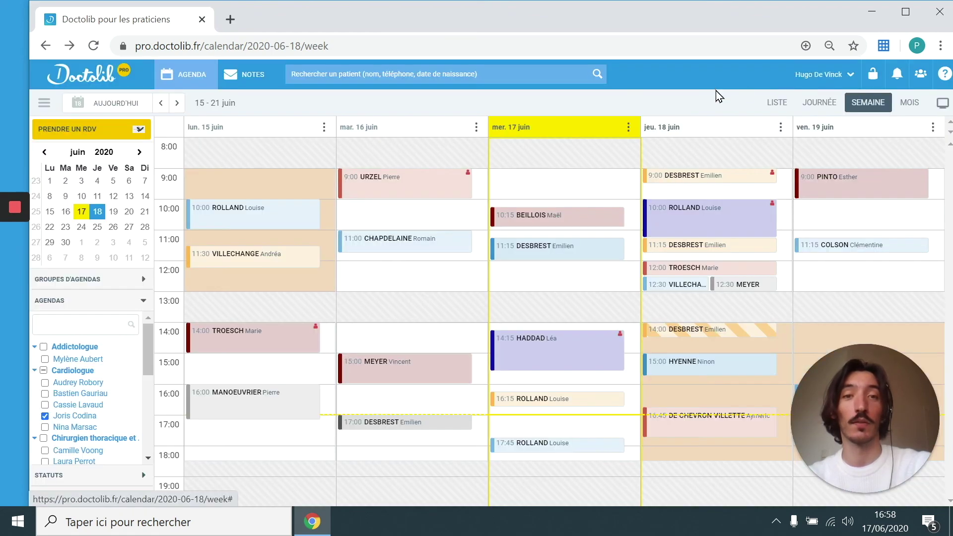
# Search 'DES' and reopen the patient's file at its contact details.
pyautogui.click(509, 76)
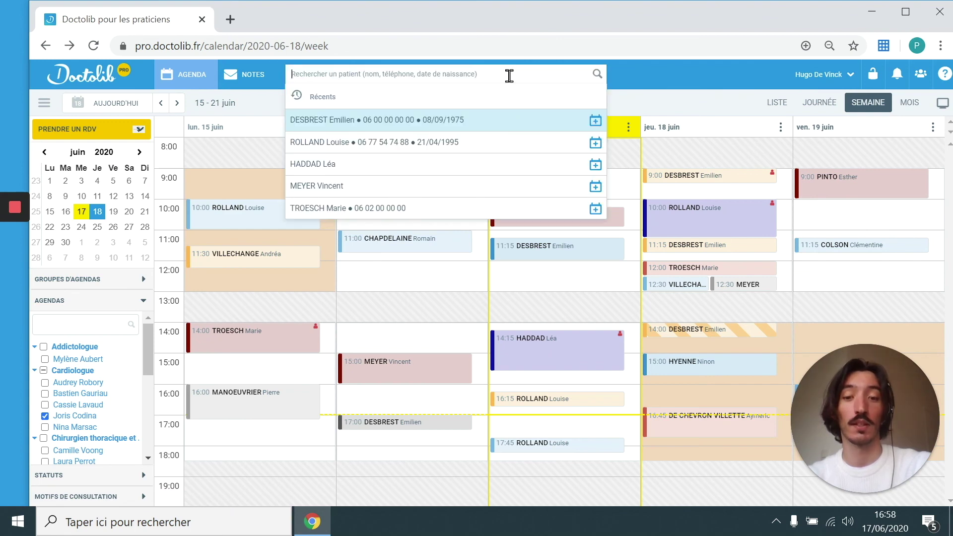
pyautogui.write('DES')
pyautogui.click(458, 98)
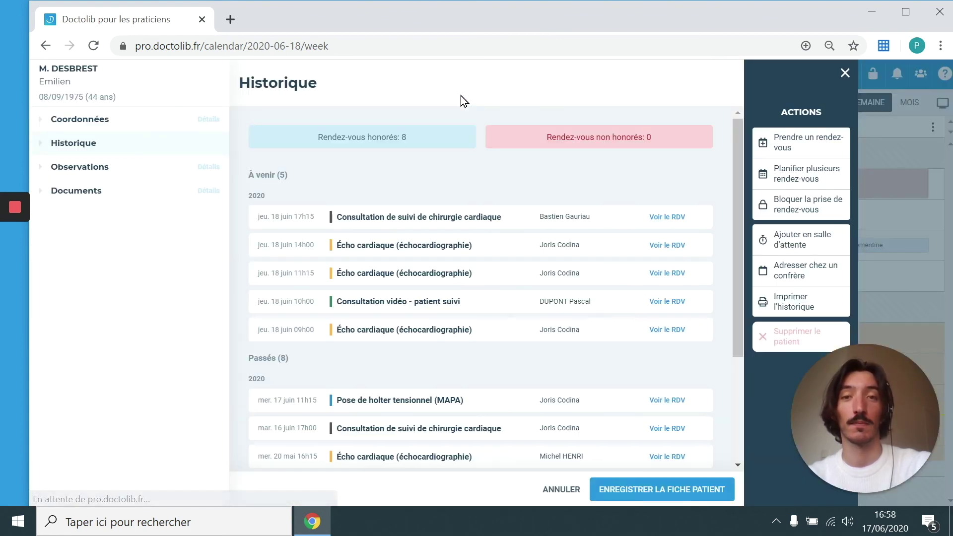
pyautogui.click(178, 126)
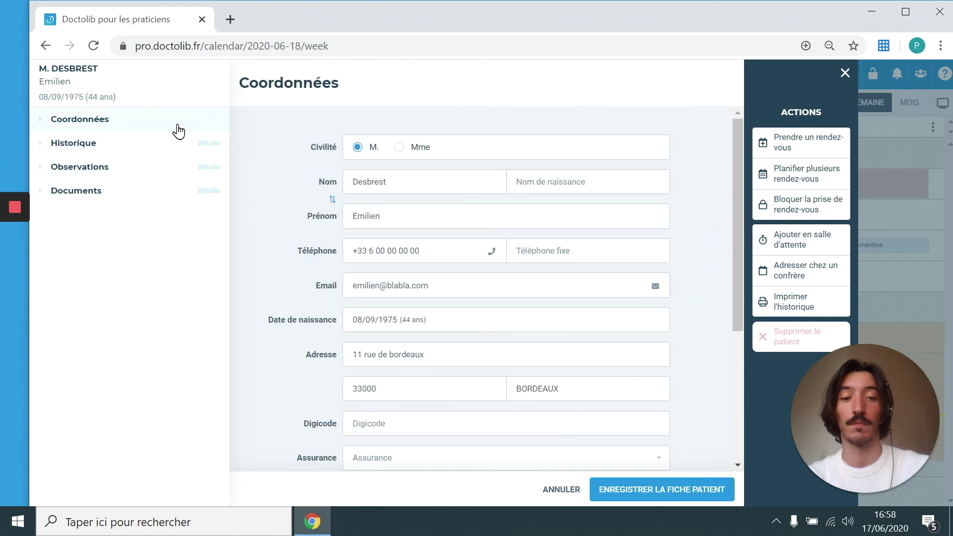